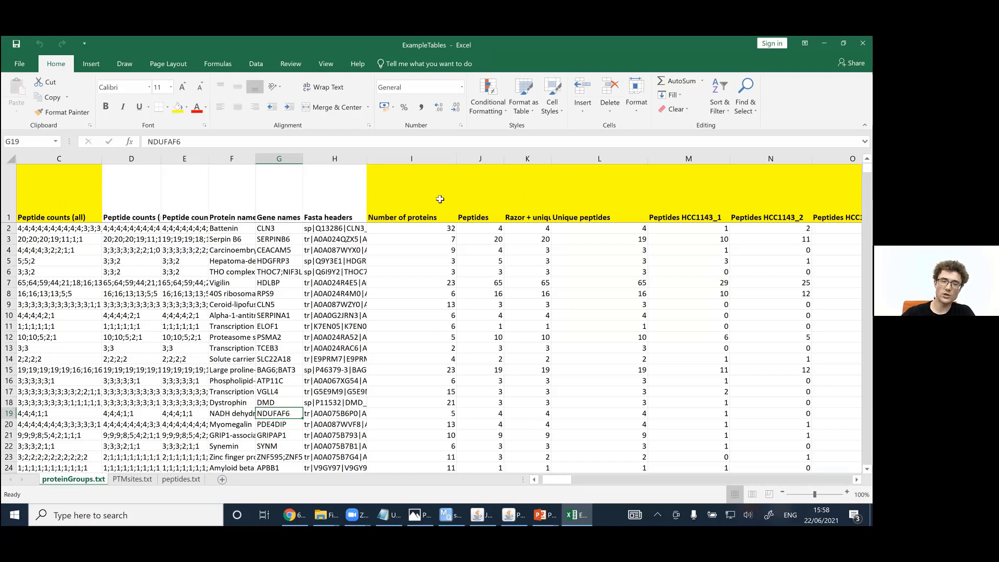
{"action": "left_click", "coordinate": [44, 205]}
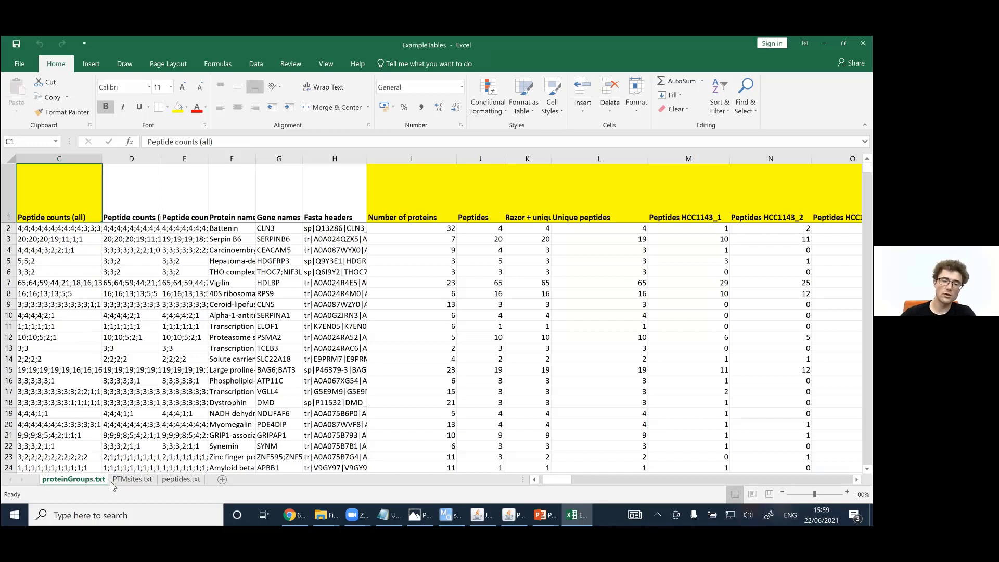
{"action": "left_click", "coordinate": [183, 480]}
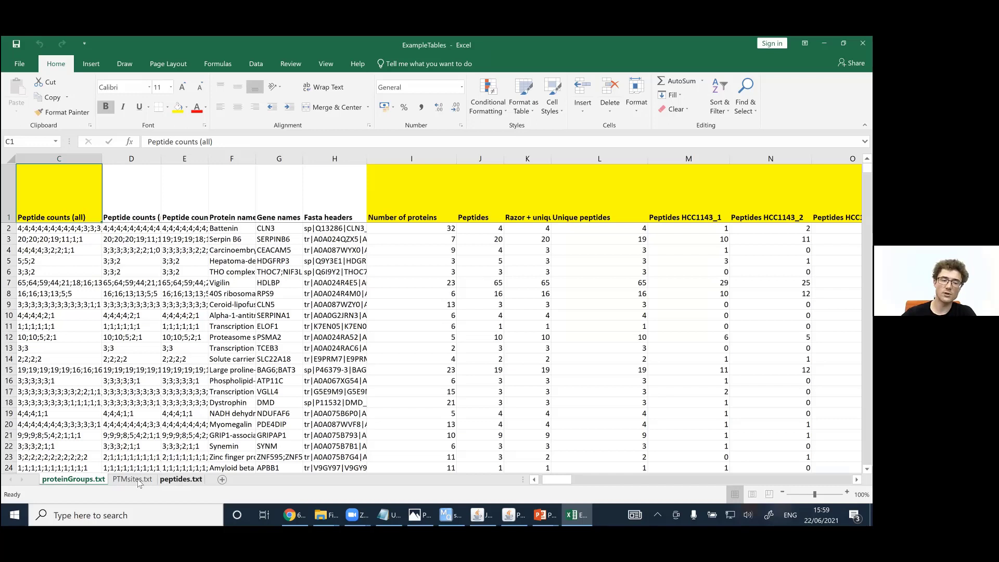
{"action": "left_click", "coordinate": [54, 479]}
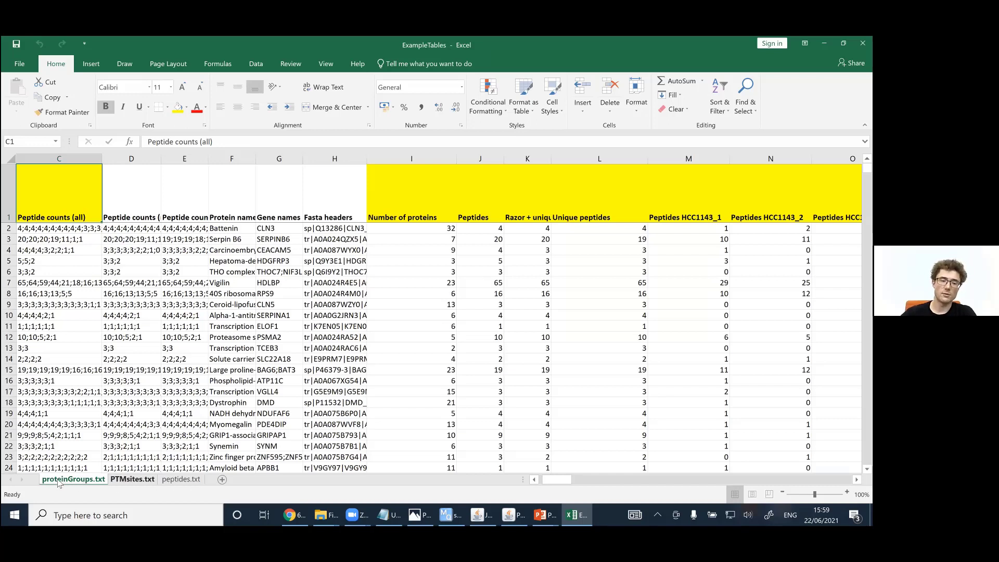
{"action": "left_click", "coordinate": [180, 479]}
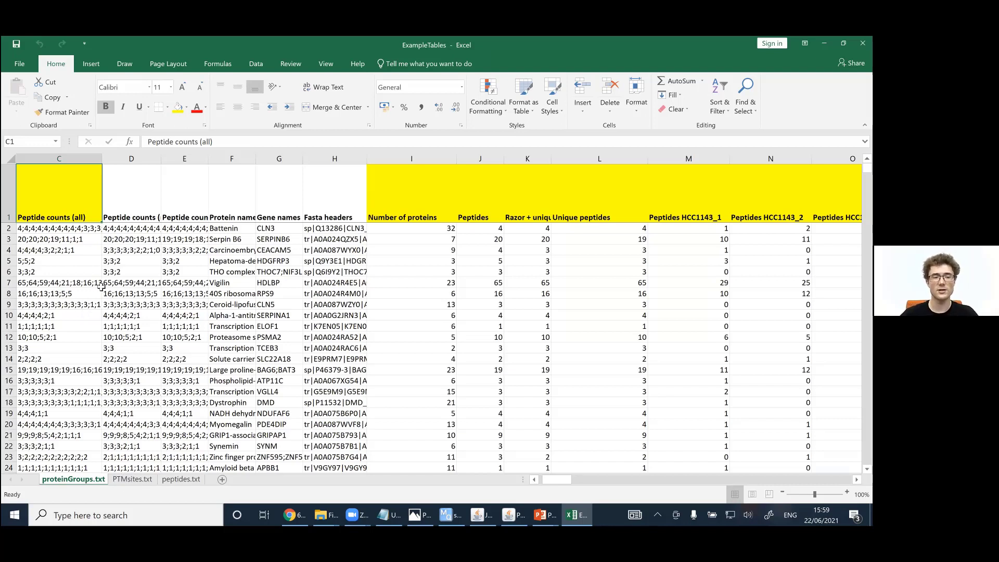
{"action": "scroll", "coordinate": [84, 286], "scroll_direction": "down", "scroll_amount": 1}
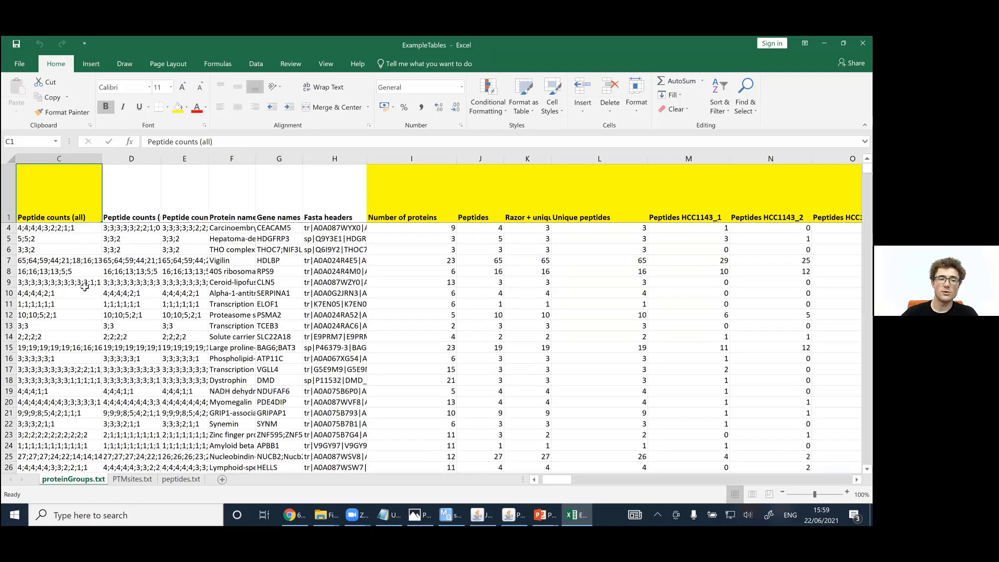
{"action": "scroll", "coordinate": [85, 286], "scroll_direction": "up", "scroll_amount": 1}
- Inspect the semicolon-separated identifiers in the Protein IDs column, comparing the entries in A2 and A13
{"action": "left_click_drag", "start_coordinate": [559, 479], "coordinate": [541, 483]}
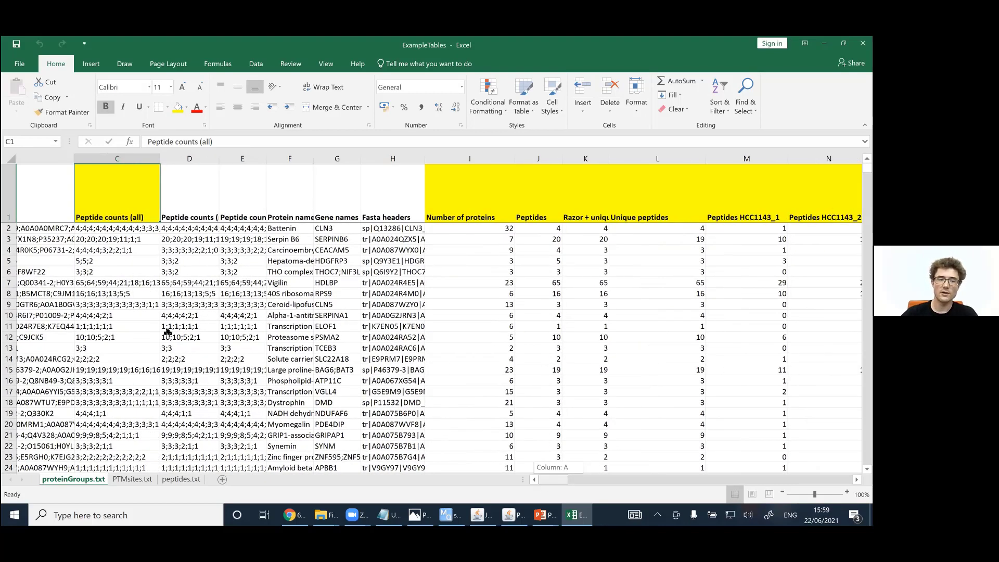
{"action": "scroll", "coordinate": [168, 333], "scroll_direction": "left", "scroll_amount": 3}
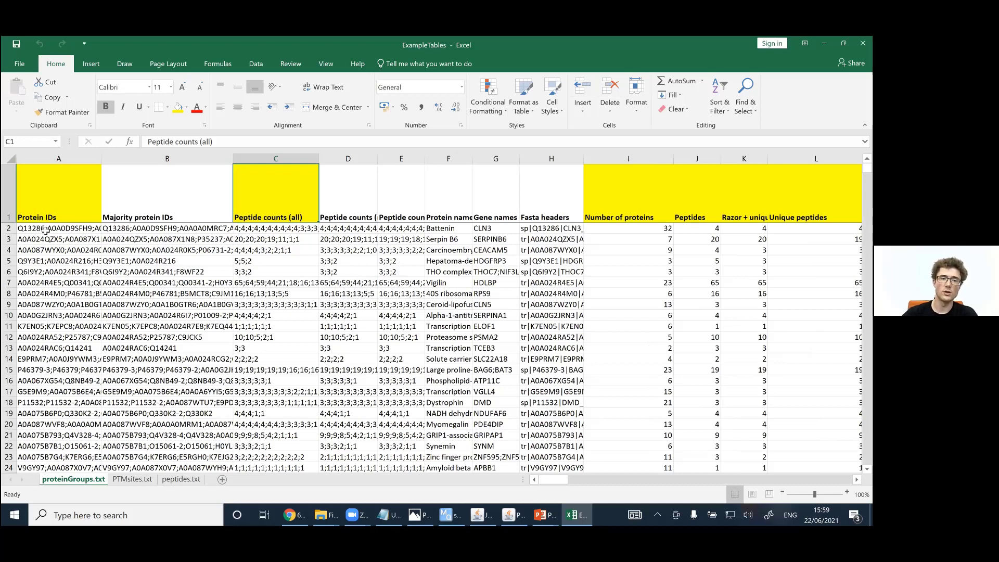
{"action": "left_click", "coordinate": [45, 230]}
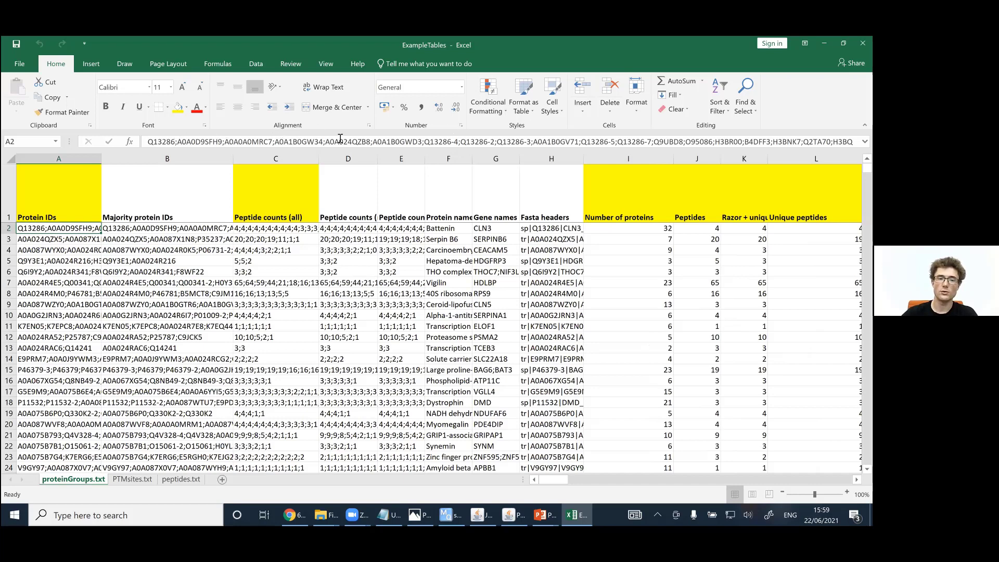
{"action": "left_click", "coordinate": [87, 350]}
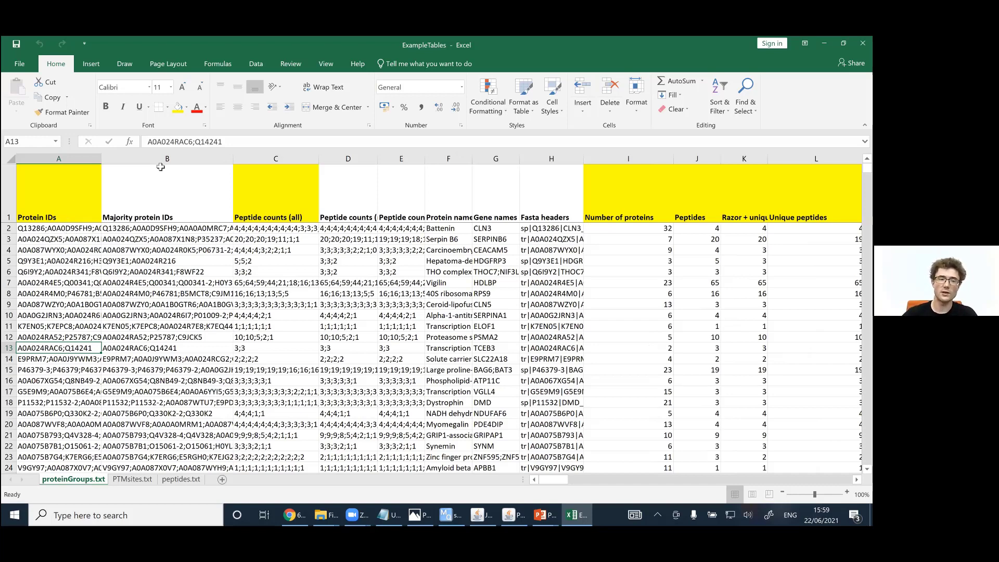
{"action": "key", "text": "ctrl+Home"}
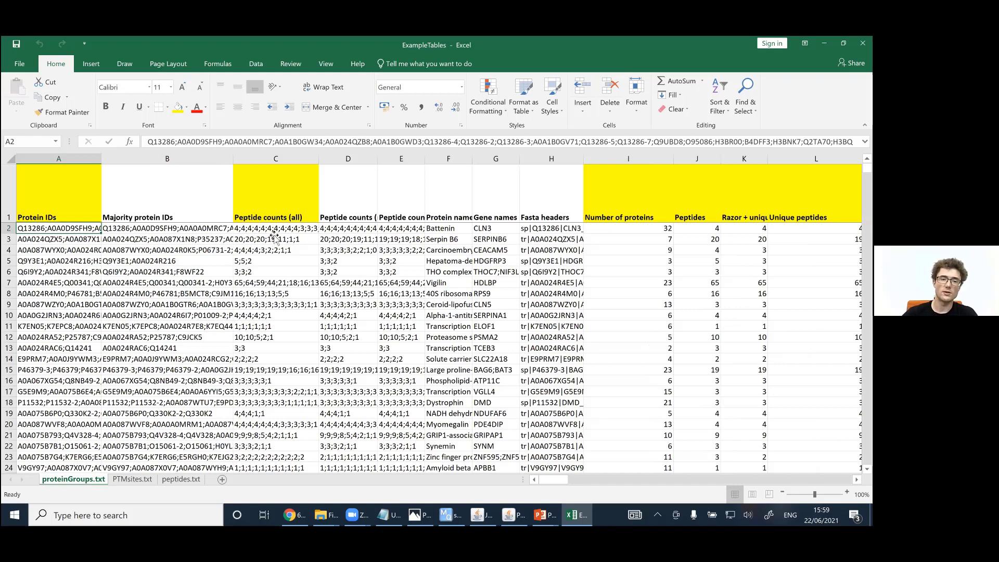
- Inspect the Peptide counts (all) entry in C2, highlighting the first and last counts of its list
{"action": "left_click", "coordinate": [258, 228]}
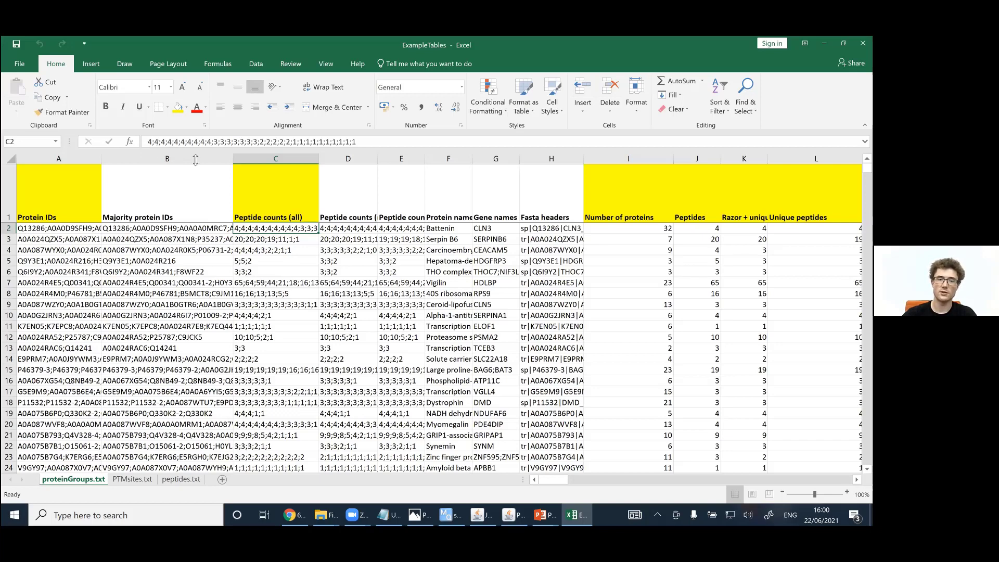
{"action": "left_click", "coordinate": [369, 149]}
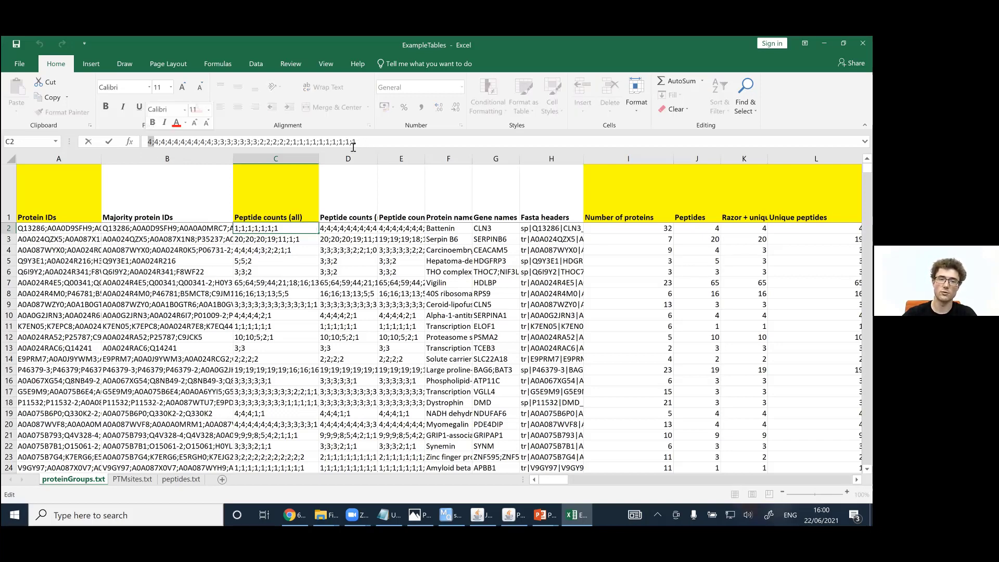
{"action": "double_click", "coordinate": [355, 142]}
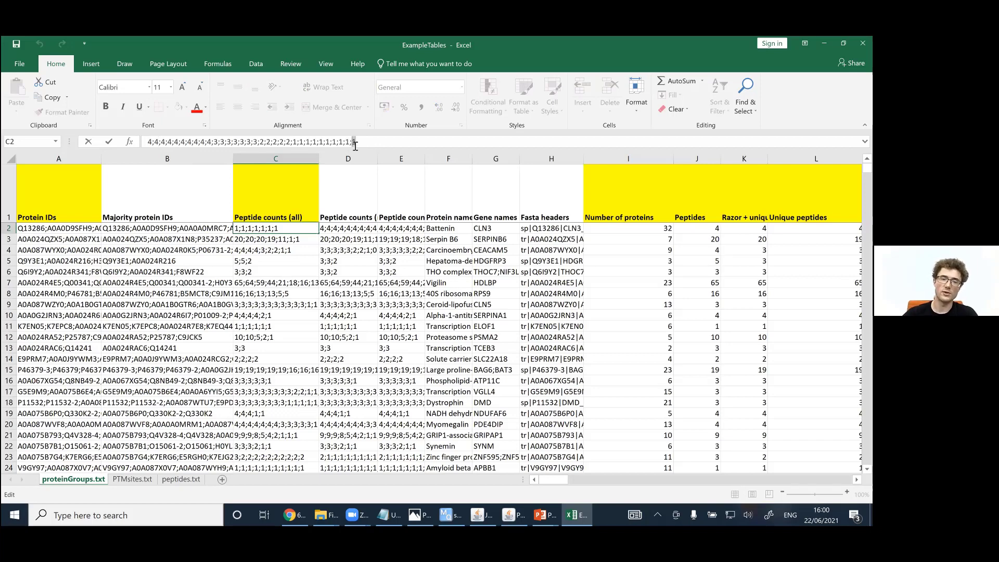
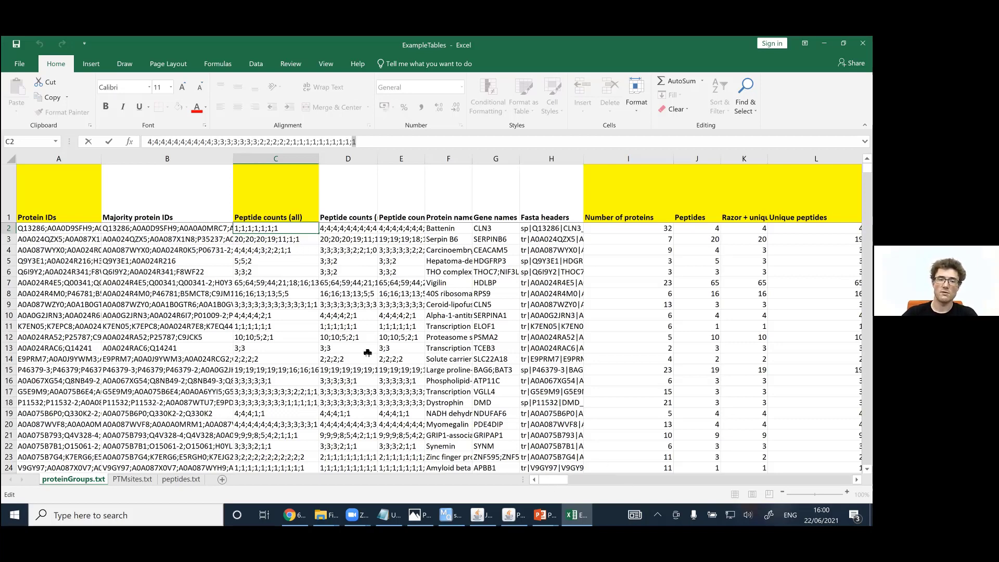
- Highlight the per-sample peptide headers M1:U1 starting at Peptides HCC1143_1, and the first protein's counts in M2:P2
{"action": "scroll", "coordinate": [236, 233], "scroll_direction": "right", "scroll_amount": 3}
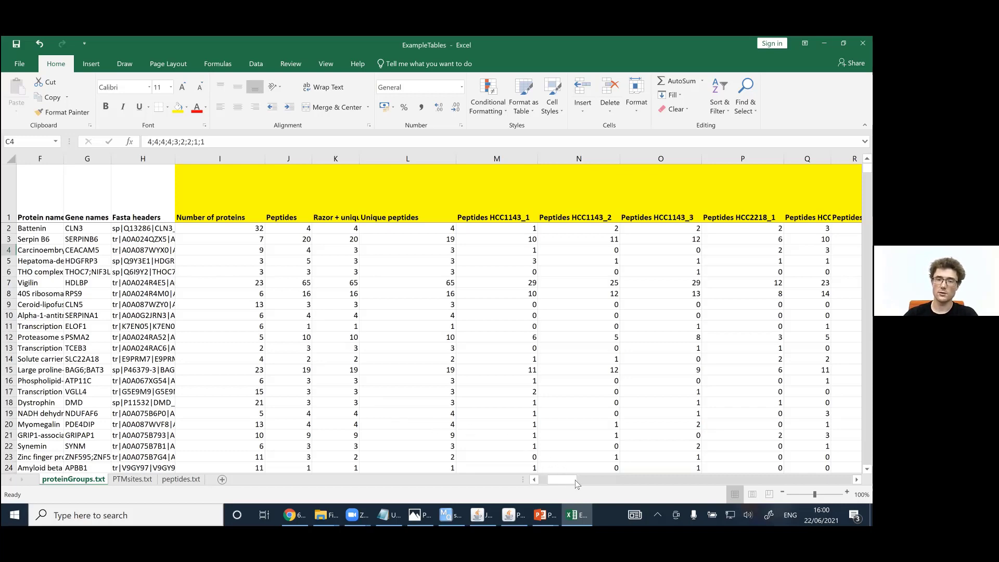
{"action": "scroll", "coordinate": [332, 250], "scroll_direction": "right", "scroll_amount": 1}
{"action": "scroll", "coordinate": [251, 213], "scroll_direction": "right", "scroll_amount": 3}
{"action": "left_click_drag", "start_coordinate": [295, 214], "coordinate": [747, 213]}
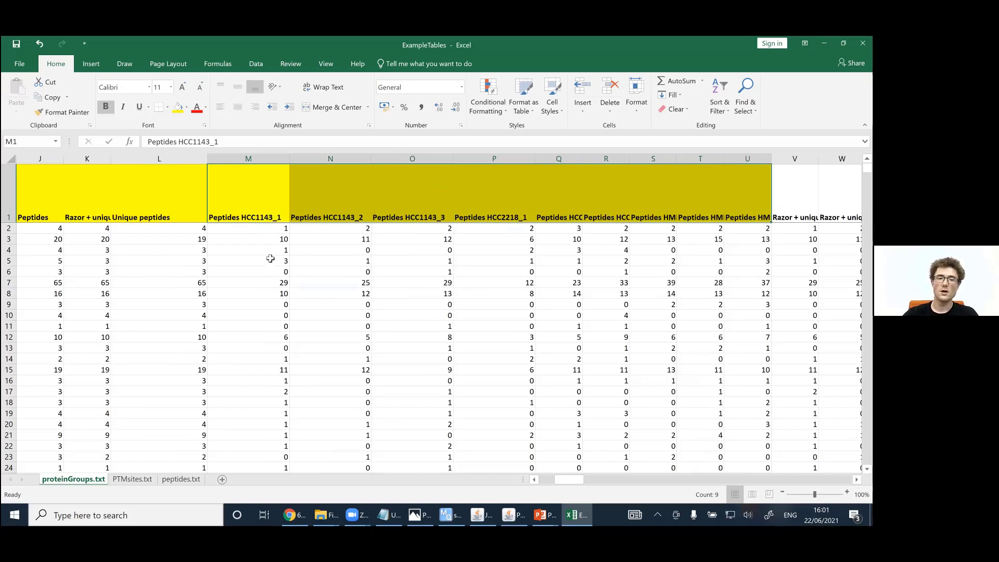
{"action": "key", "text": "Down"}
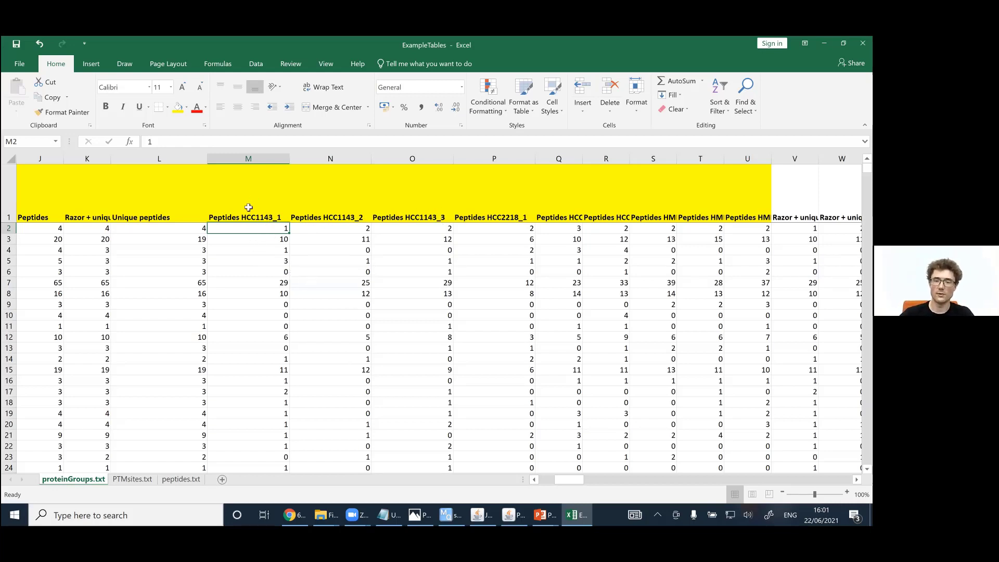
{"action": "left_click_drag", "start_coordinate": [255, 203], "coordinate": [640, 190]}
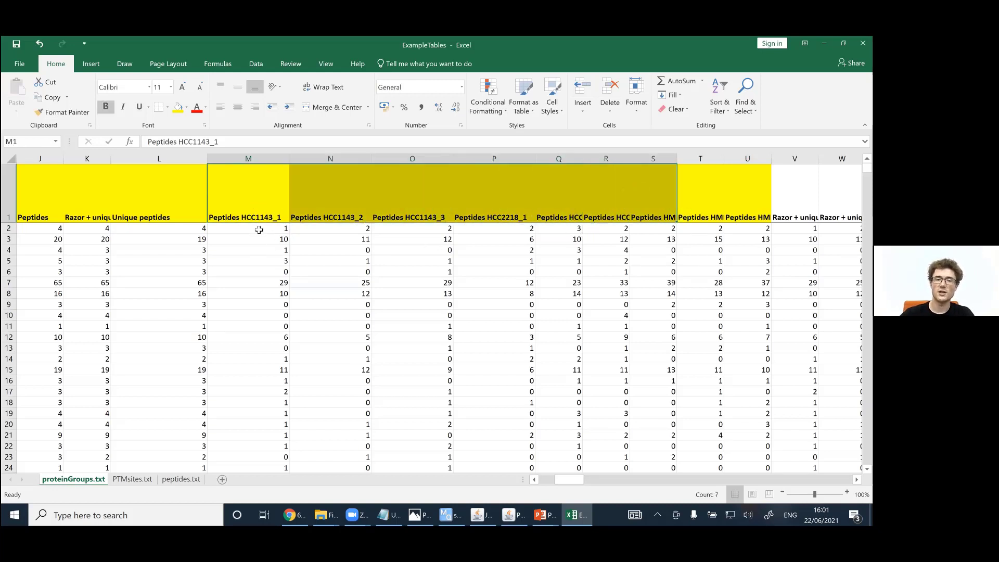
{"action": "left_click_drag", "start_coordinate": [285, 229], "coordinate": [520, 229]}
- Examine the Unique peptides and Razor + unique peptides columns through their row 2 values and header cells
{"action": "left_click_drag", "start_coordinate": [576, 480], "coordinate": [572, 390]}
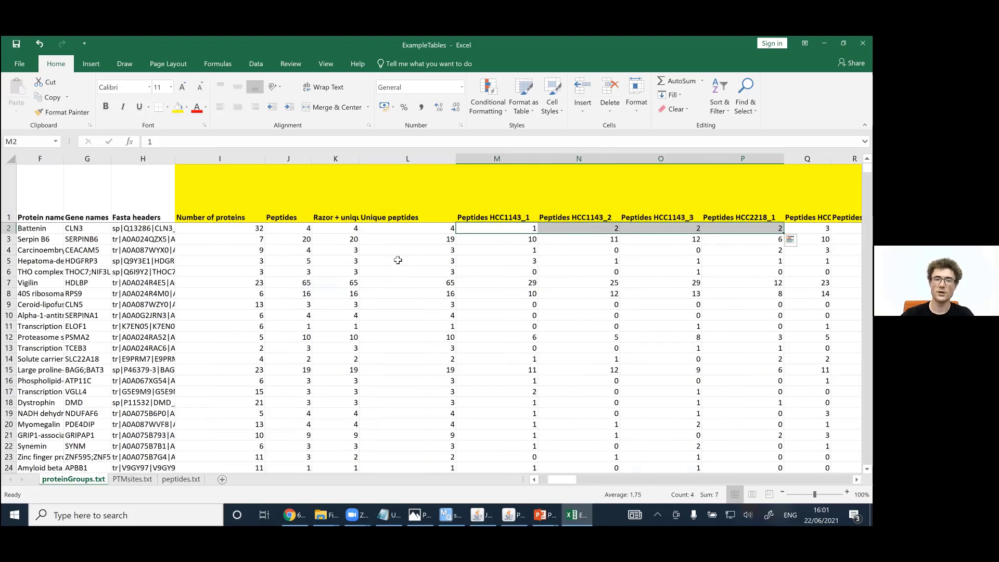
{"action": "left_click", "coordinate": [416, 228]}
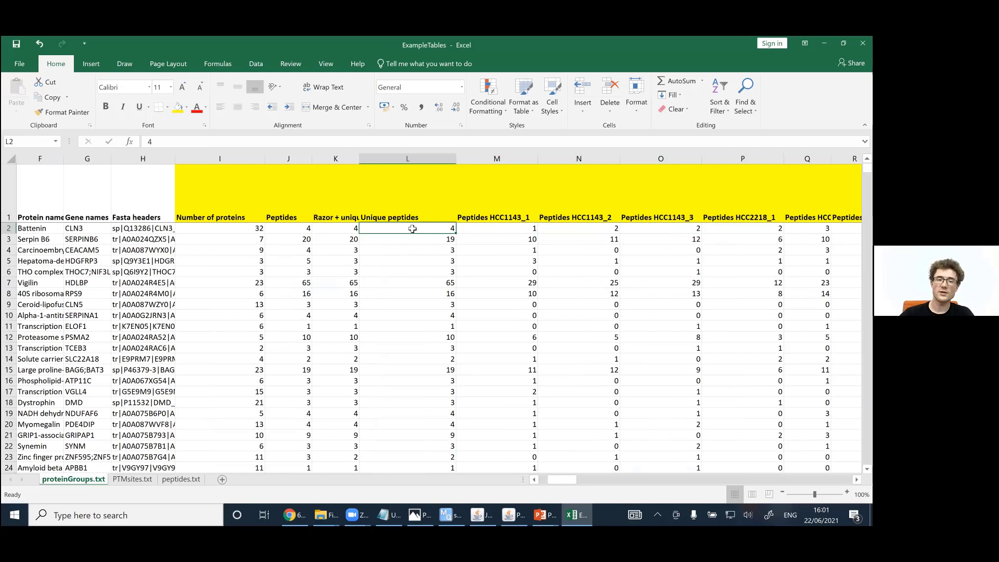
{"action": "left_click", "coordinate": [345, 229]}
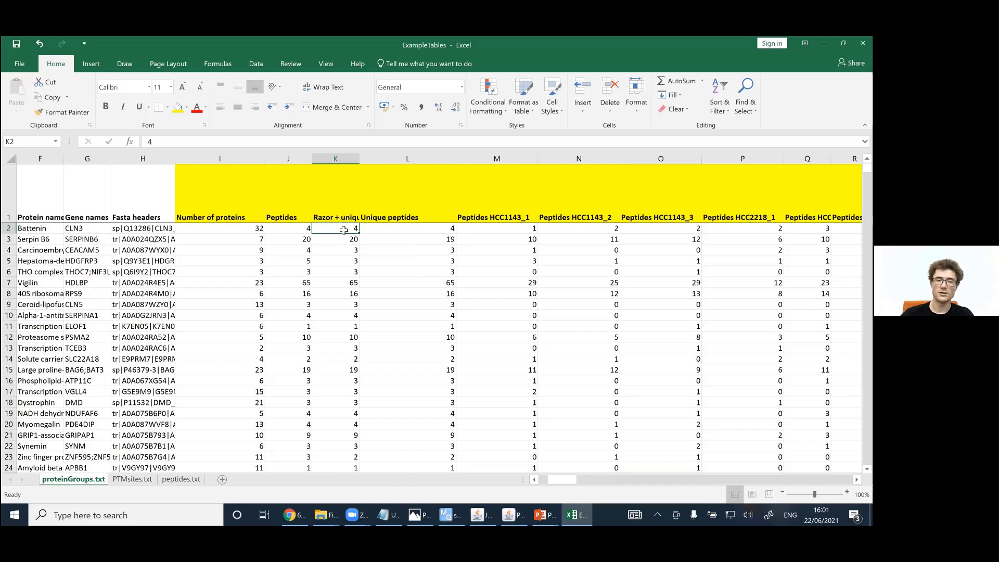
{"action": "key", "text": "Up"}
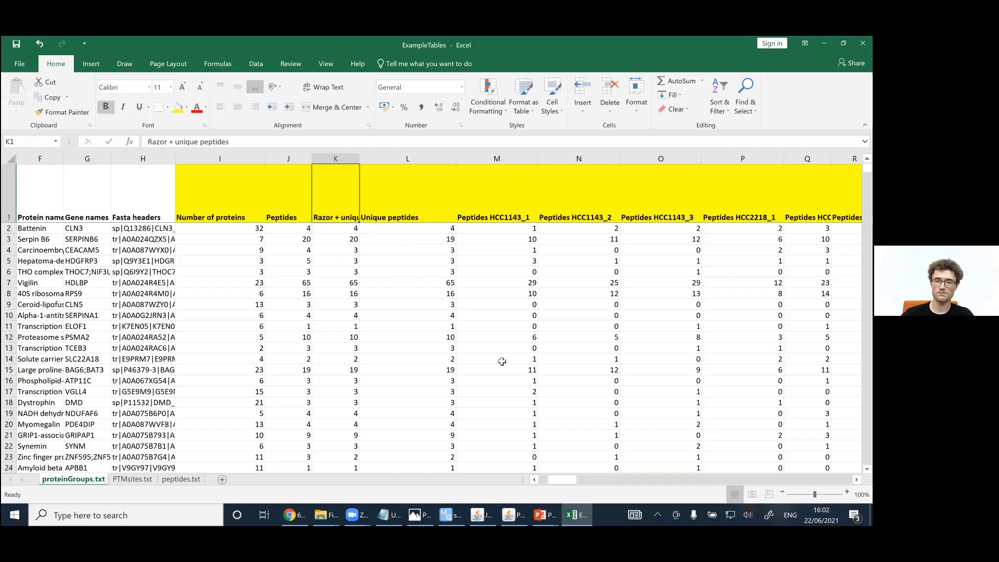
{"action": "key", "text": "Right"}
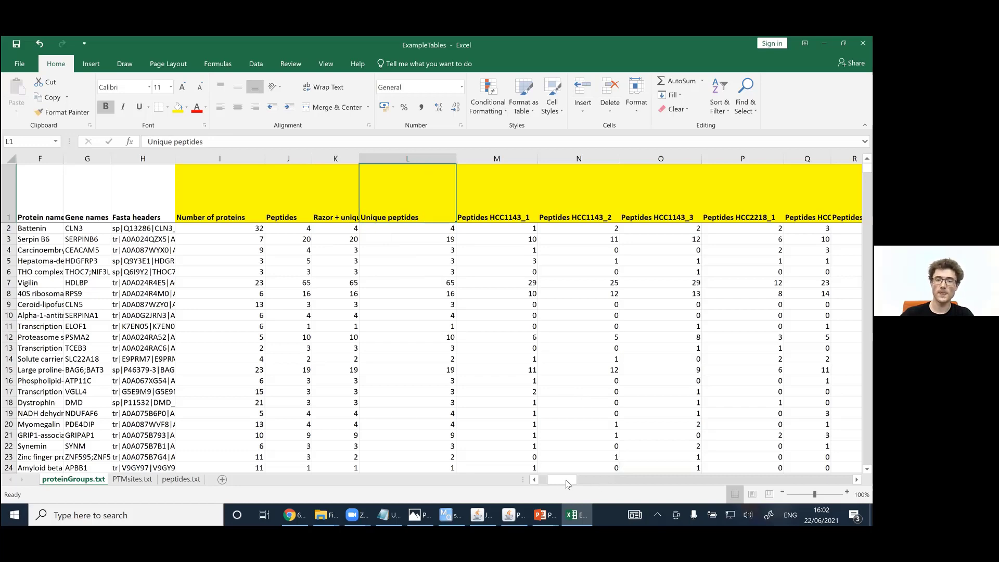
- Inspect the first protein's values in the two Sequence length columns, AR2 and AS2
{"action": "left_click_drag", "start_coordinate": [581, 483], "coordinate": [619, 484]}
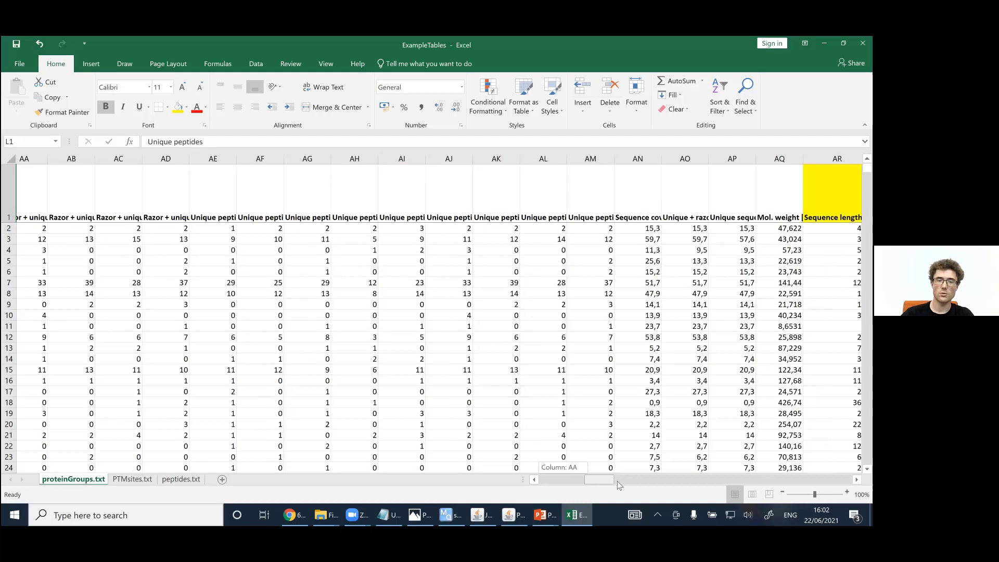
{"action": "scroll", "coordinate": [445, 285], "scroll_direction": "right", "scroll_amount": 3}
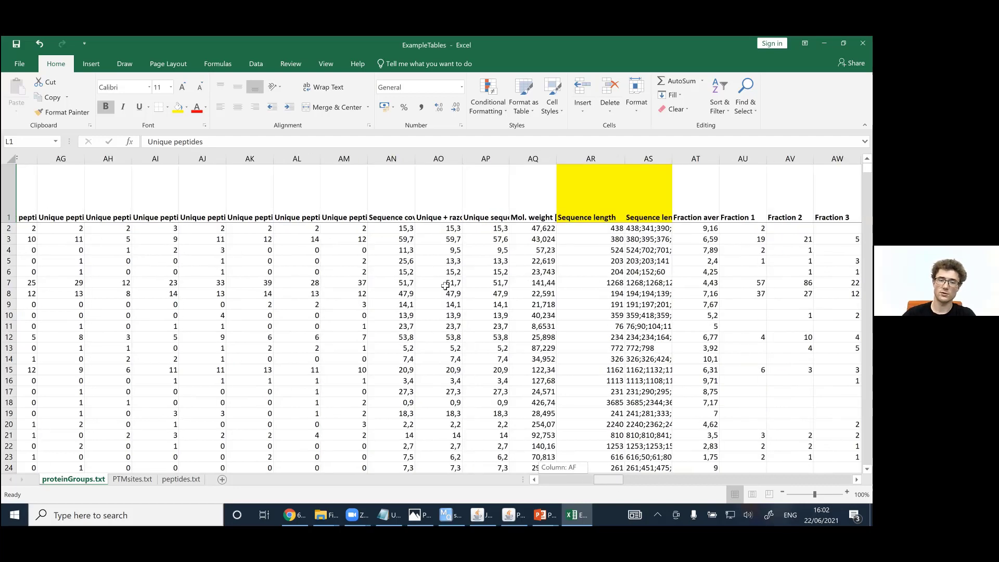
{"action": "scroll", "coordinate": [382, 259], "scroll_direction": "right", "scroll_amount": 3}
{"action": "scroll", "coordinate": [323, 218], "scroll_direction": "left", "scroll_amount": 1}
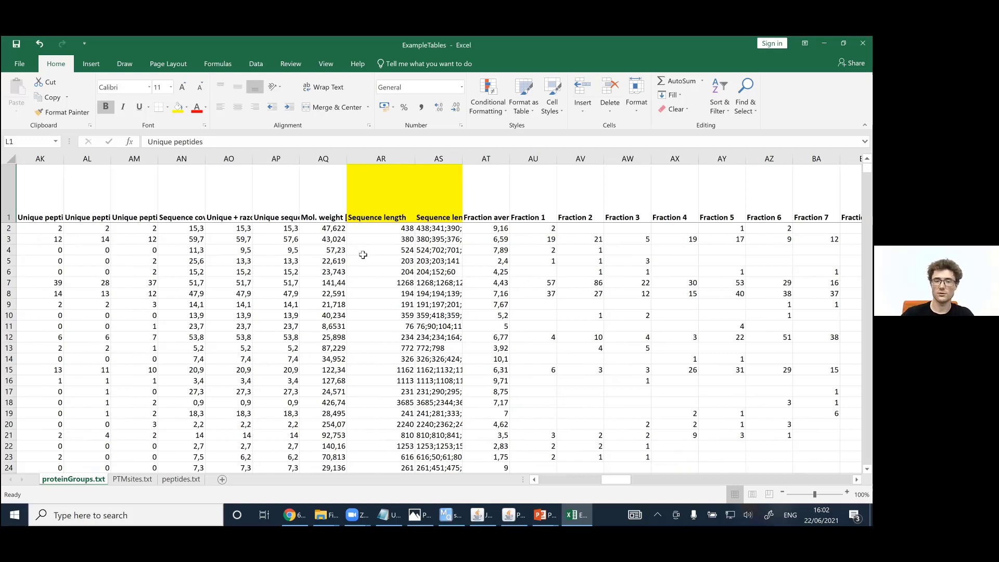
{"action": "left_click", "coordinate": [377, 228]}
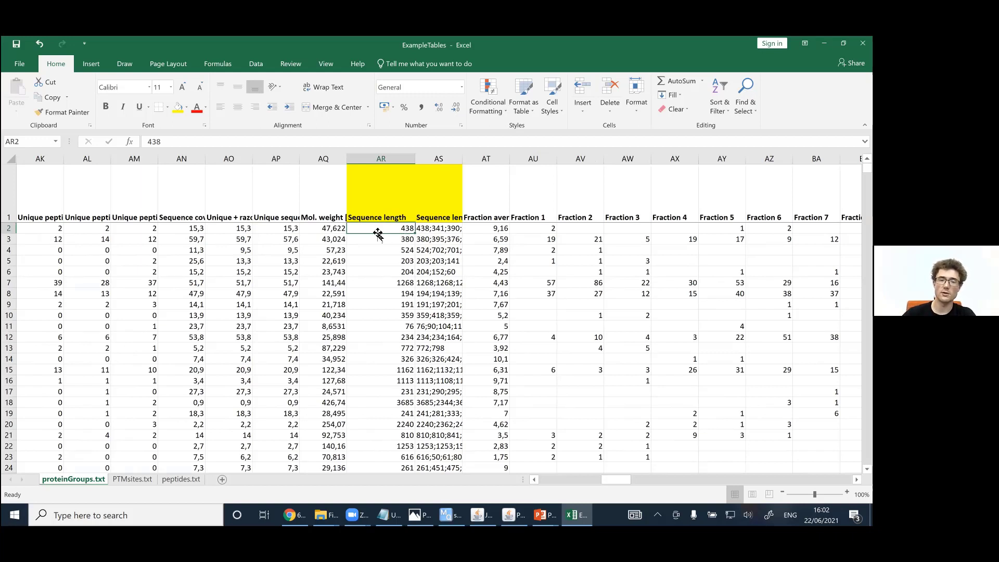
{"action": "left_click", "coordinate": [436, 228]}
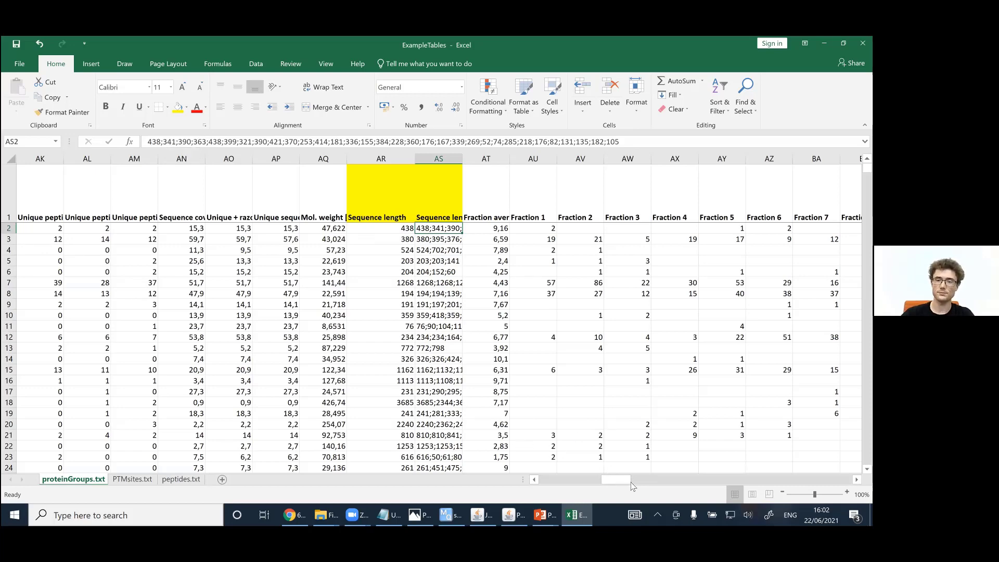
- Examine the Identification type columns by highlighting BI2:BQ2 and the By matching entry in BJ5, ending at the Ratio H/L header
{"action": "scroll", "coordinate": [172, 303], "scroll_direction": "right", "scroll_amount": 2}
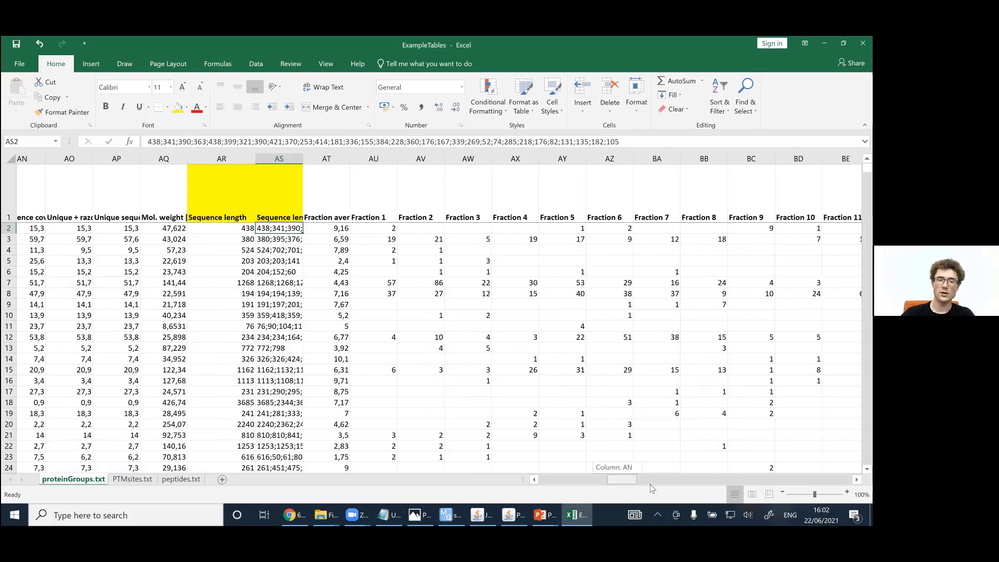
{"action": "scroll", "coordinate": [161, 241], "scroll_direction": "right", "scroll_amount": 5}
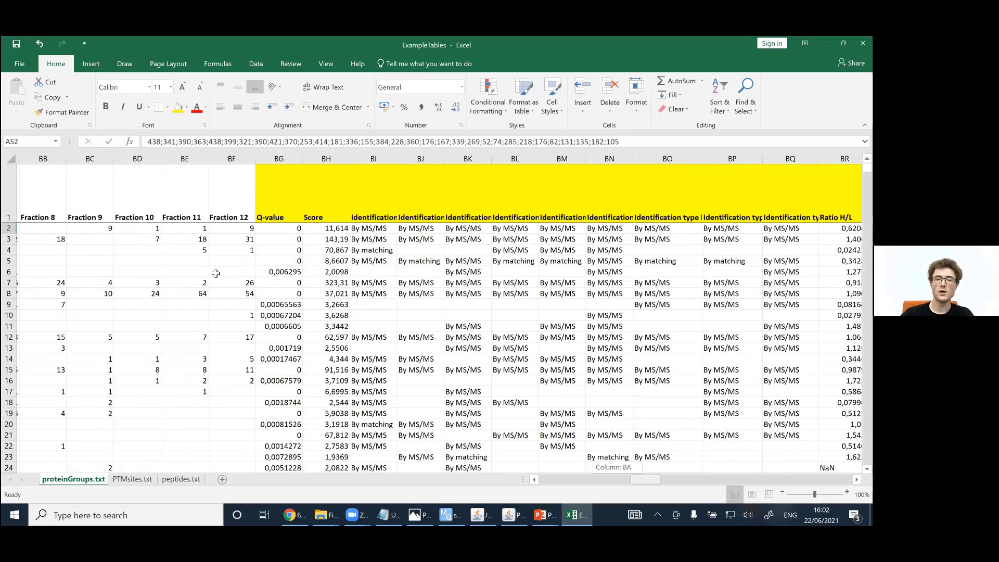
{"action": "scroll", "coordinate": [215, 274], "scroll_direction": "right", "scroll_amount": 2}
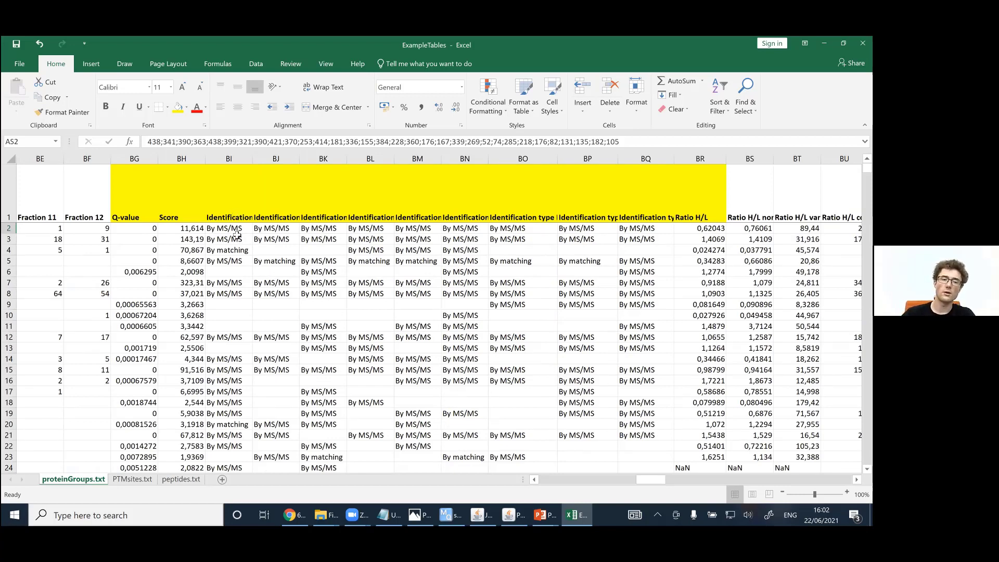
{"action": "left_click", "coordinate": [237, 217]}
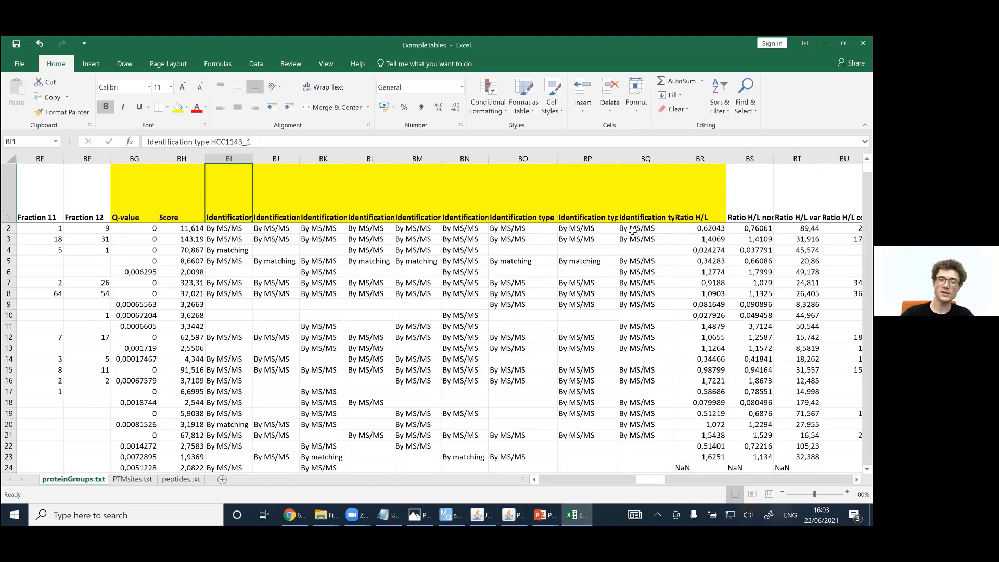
{"action": "left_click_drag", "start_coordinate": [645, 229], "coordinate": [229, 229]}
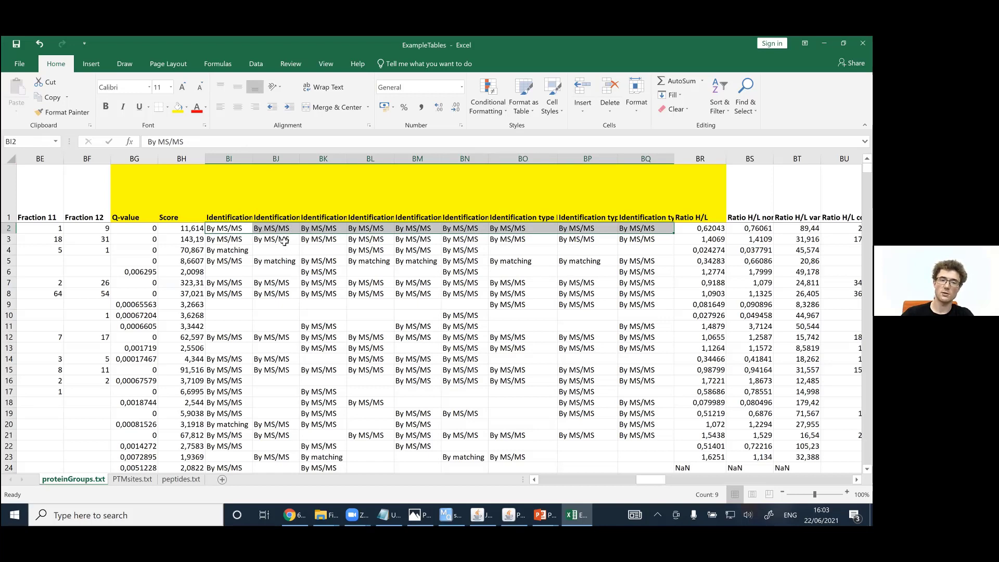
{"action": "left_click", "coordinate": [281, 261]}
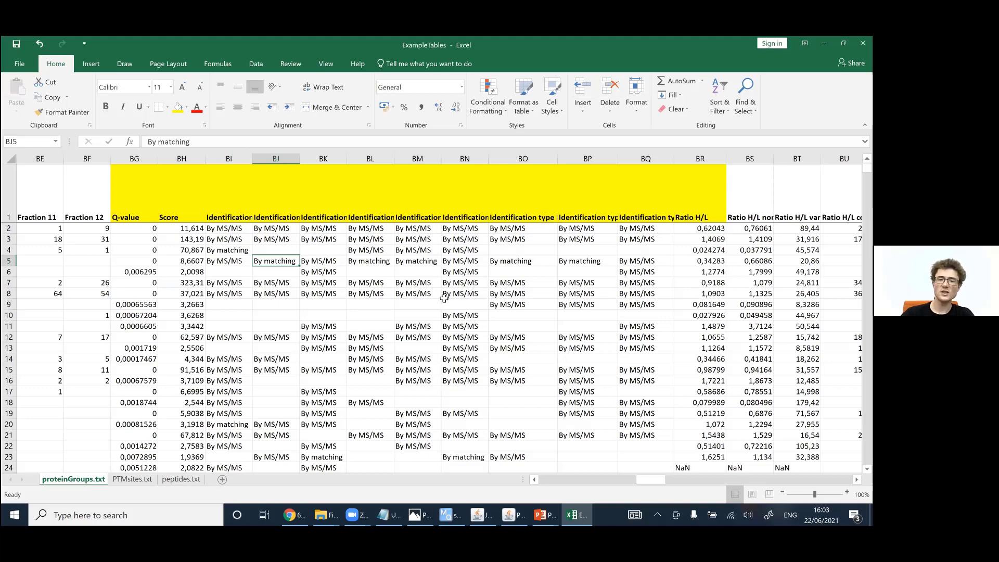
{"action": "left_click", "coordinate": [700, 197]}
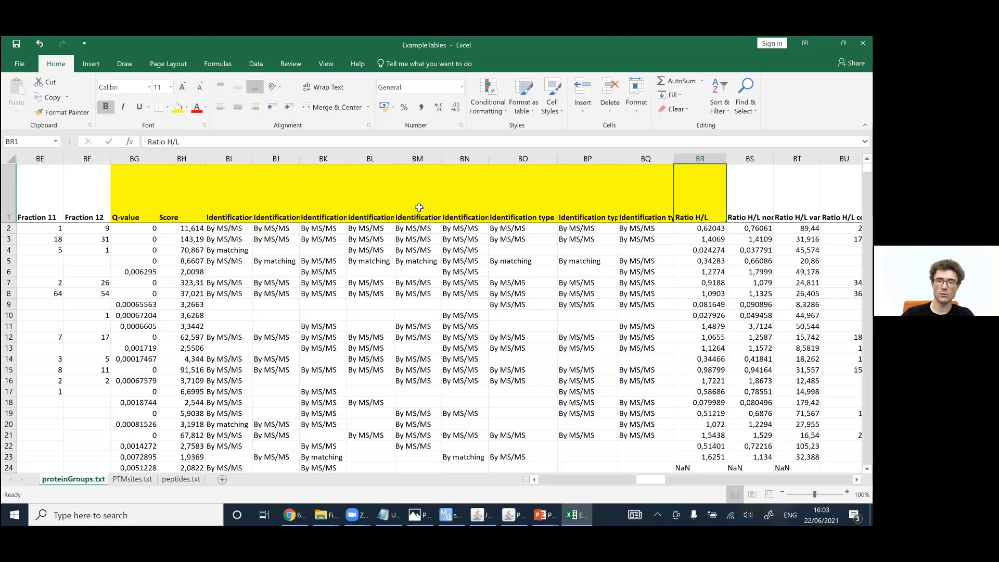
- Examine the ID columns past the ratios and intensities by highlighting ids FP2:FP22, Peptide IDs in FQ2, and FS2:FU2
{"action": "scroll", "coordinate": [416, 210], "scroll_direction": "right", "scroll_amount": 4}
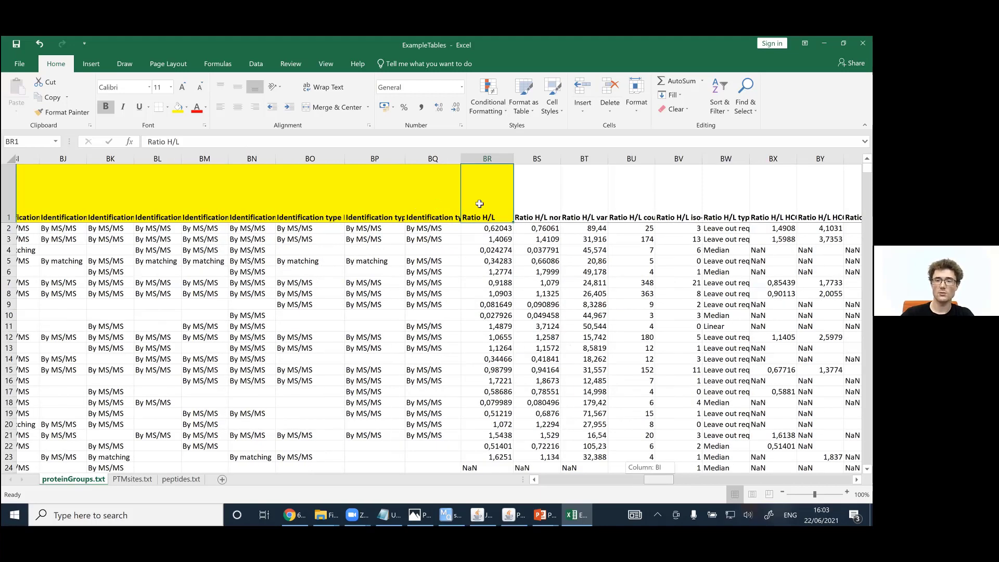
{"action": "scroll", "coordinate": [728, 201], "scroll_direction": "right", "scroll_amount": 2}
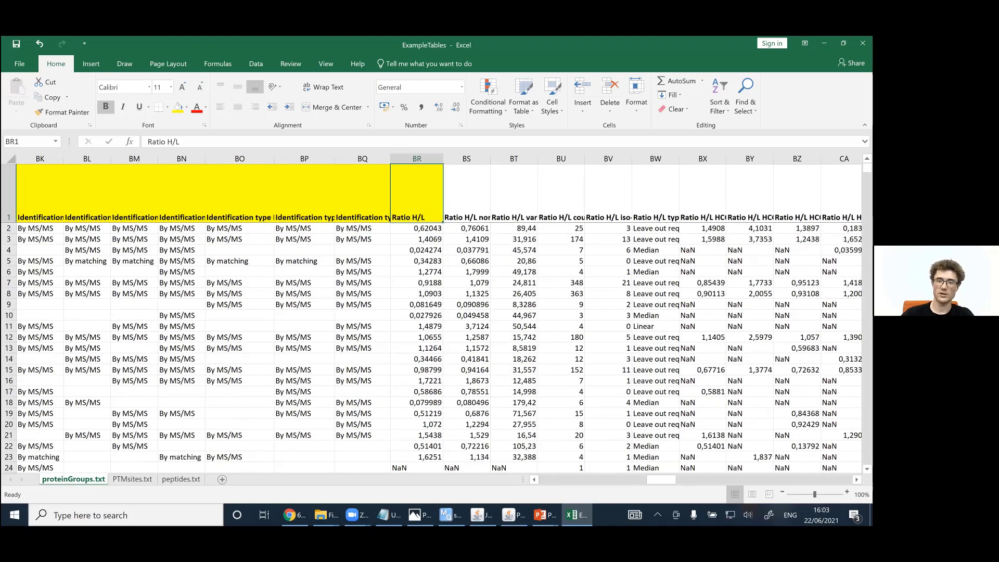
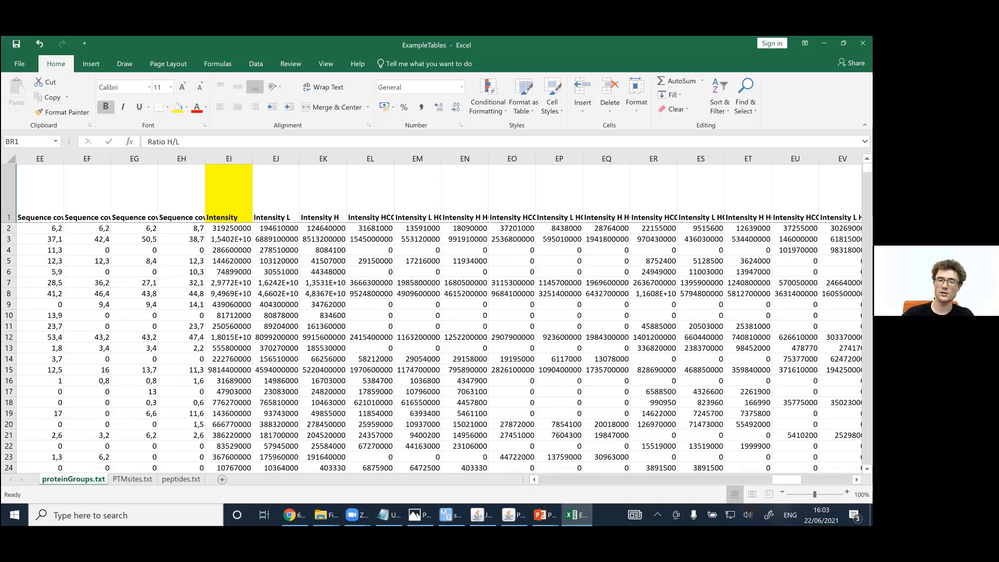
{"action": "scroll", "coordinate": [590, 259], "scroll_direction": "right", "scroll_amount": 10}
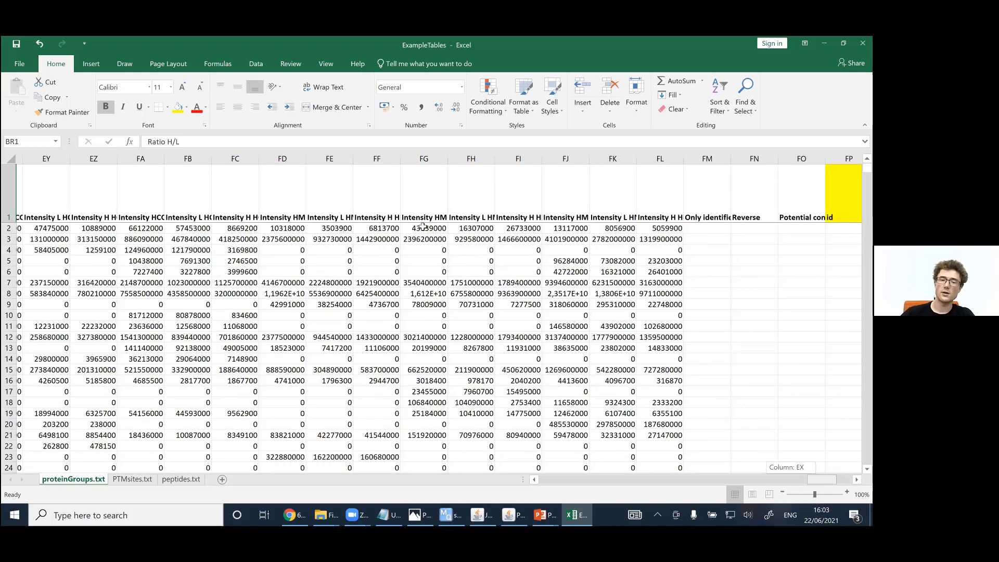
{"action": "scroll", "coordinate": [418, 249], "scroll_direction": "right", "scroll_amount": 5}
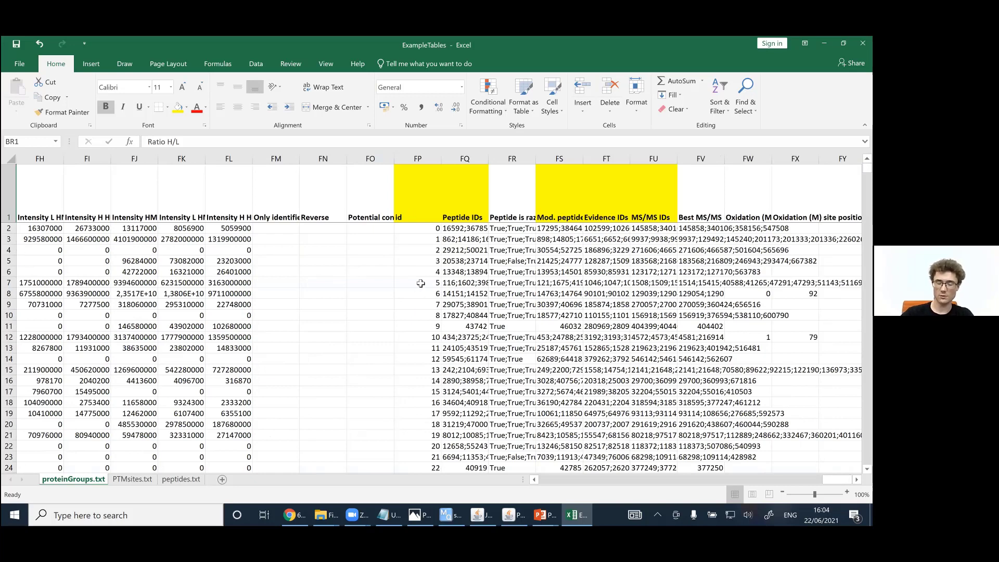
{"action": "left_click_drag", "start_coordinate": [418, 228], "coordinate": [417, 446]}
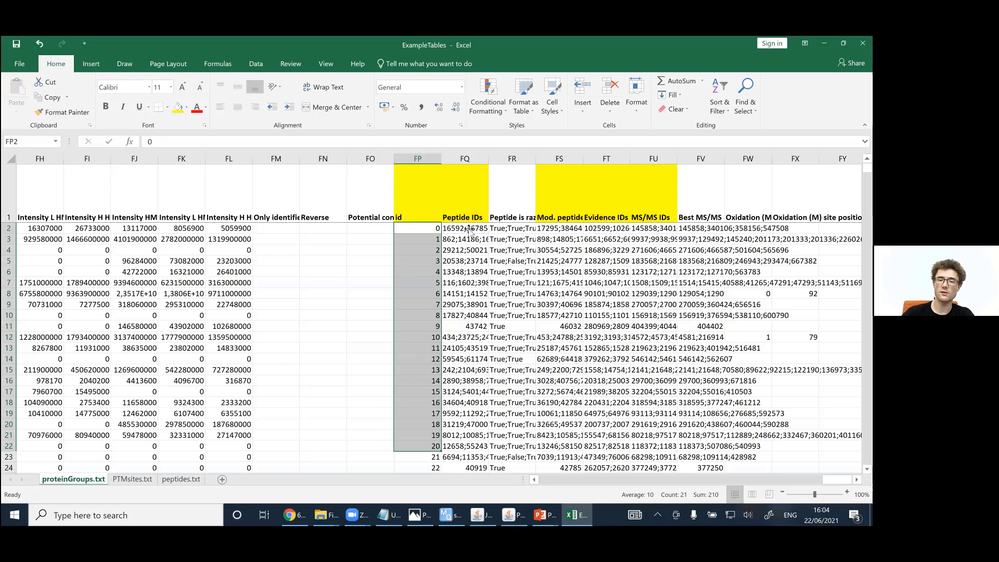
{"action": "key", "text": "Right"}
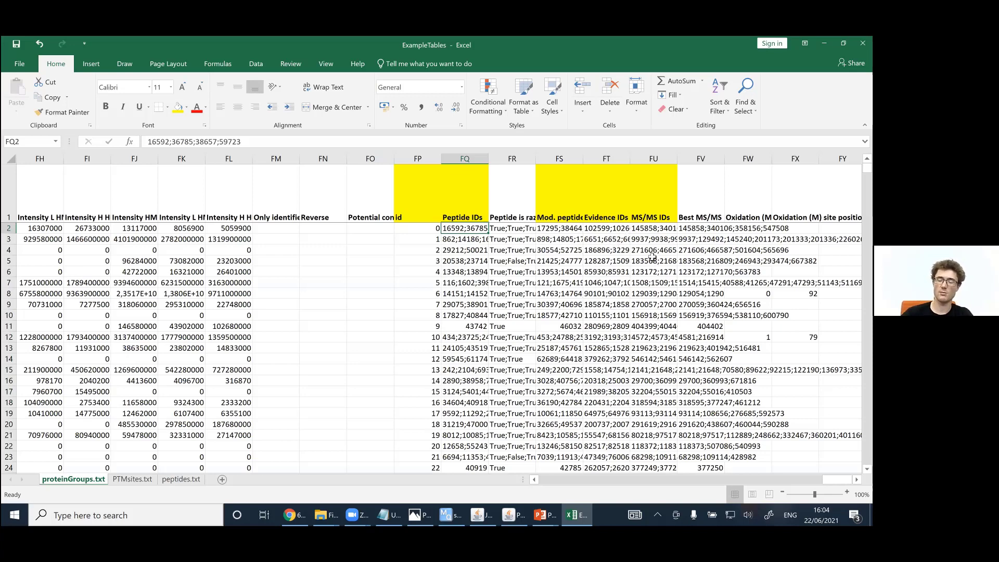
{"action": "left_click_drag", "start_coordinate": [543, 228], "coordinate": [652, 228]}
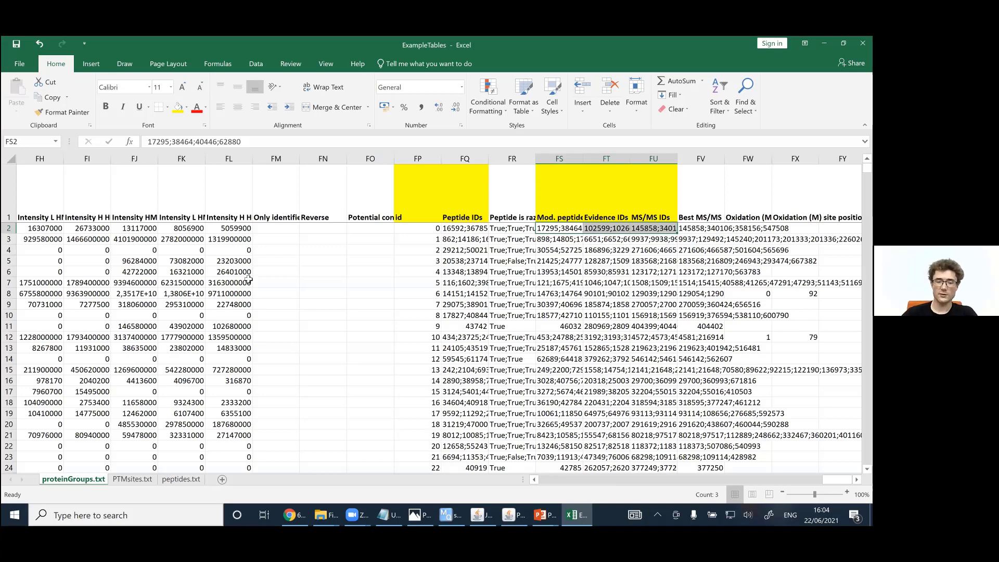
- Switch to the peptides.txt sheet and fit the Sequence column's width to the peptide in A2
{"action": "scroll", "coordinate": [329, 174], "scroll_direction": "left", "scroll_amount": 20}
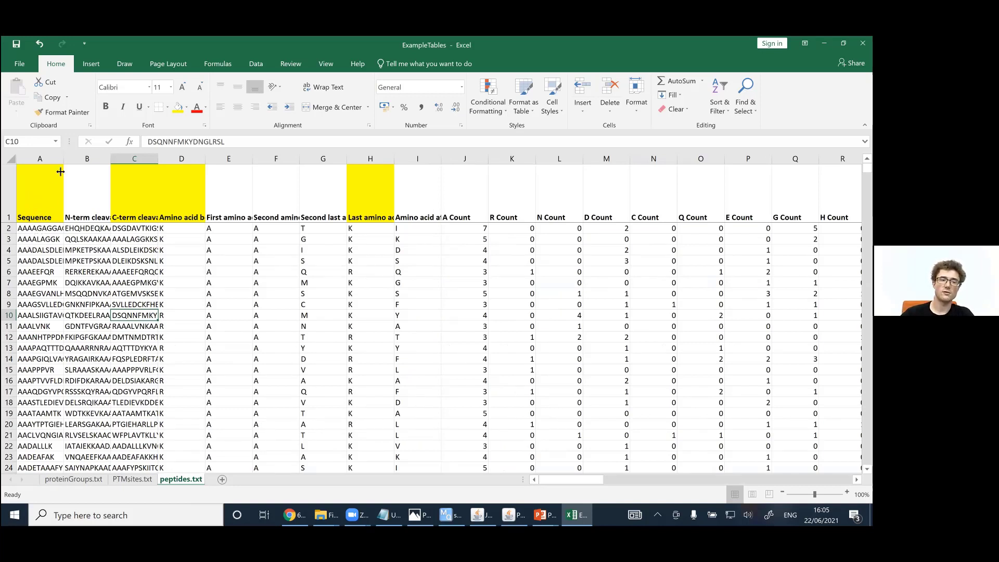
{"action": "key", "text": "ctrl+Home"}
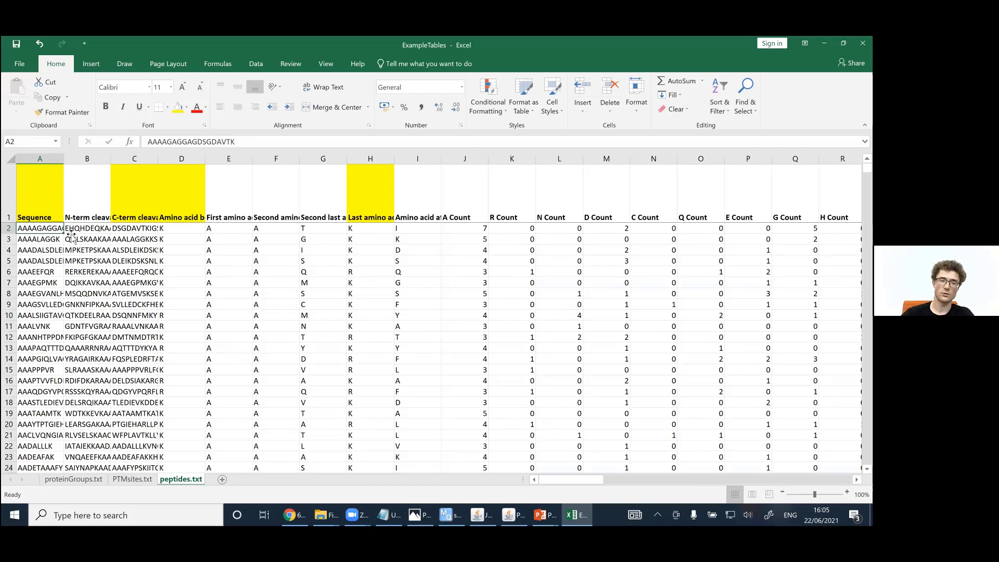
{"action": "key", "text": "alt+h"}
{"action": "key", "text": "o"}
{"action": "key", "text": "i"}
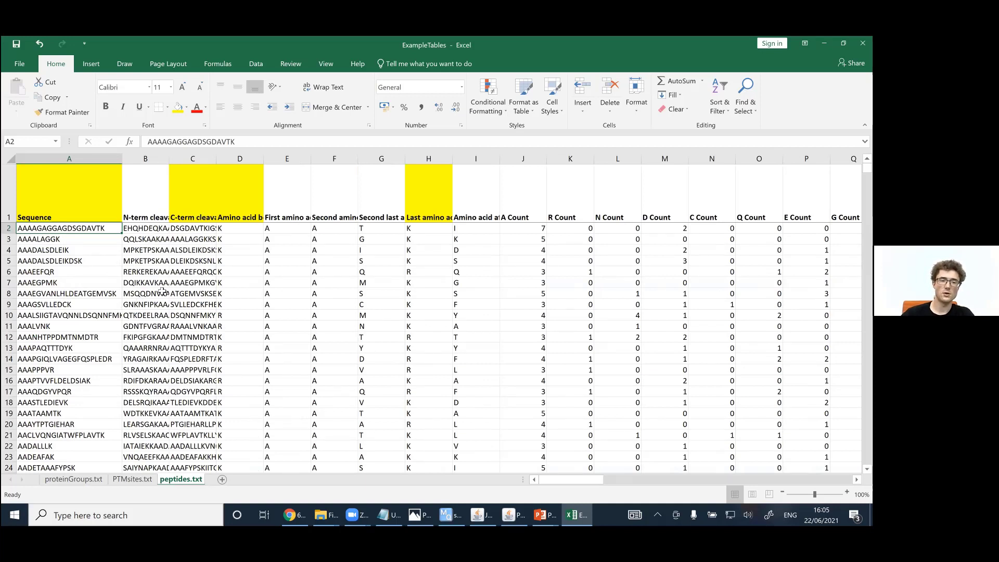
- Look through the listed peptide sequences, and highlight the Amino acid before header in D1 and its values in D3:D20
{"action": "scroll", "coordinate": [162, 292], "scroll_direction": "down", "scroll_amount": 8}
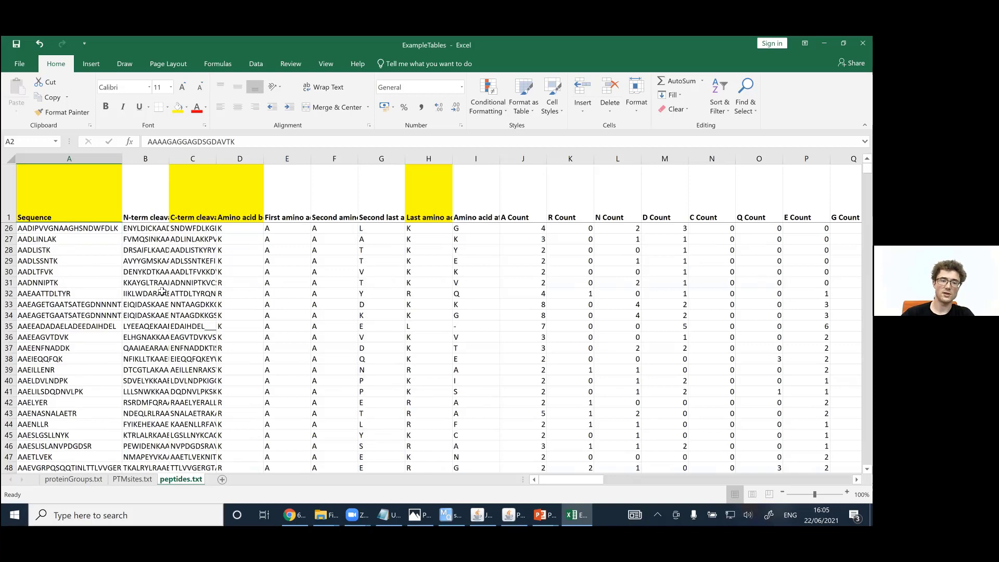
{"action": "scroll", "coordinate": [158, 273], "scroll_direction": "down", "scroll_amount": 19}
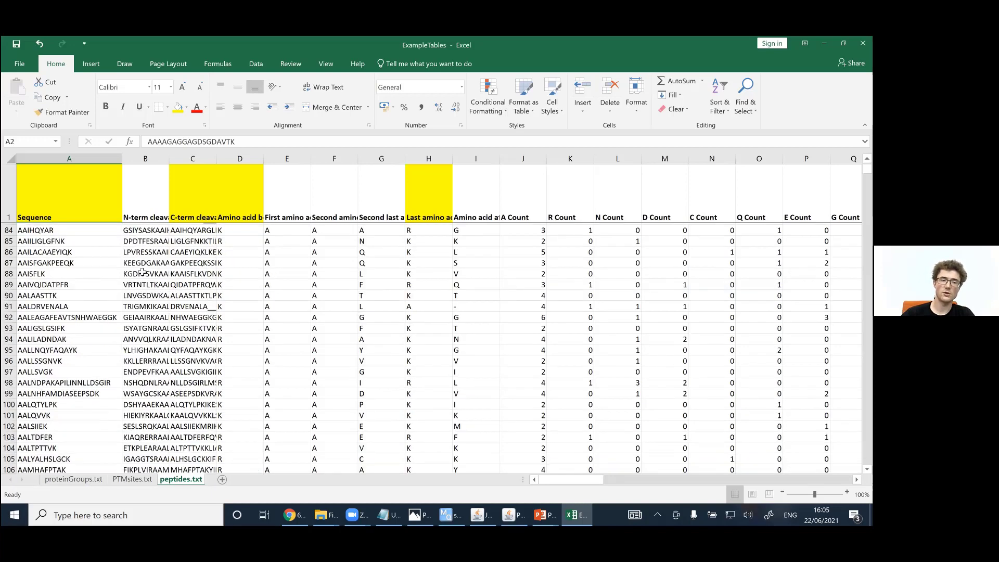
{"action": "scroll", "coordinate": [157, 273], "scroll_direction": "down", "scroll_amount": 7}
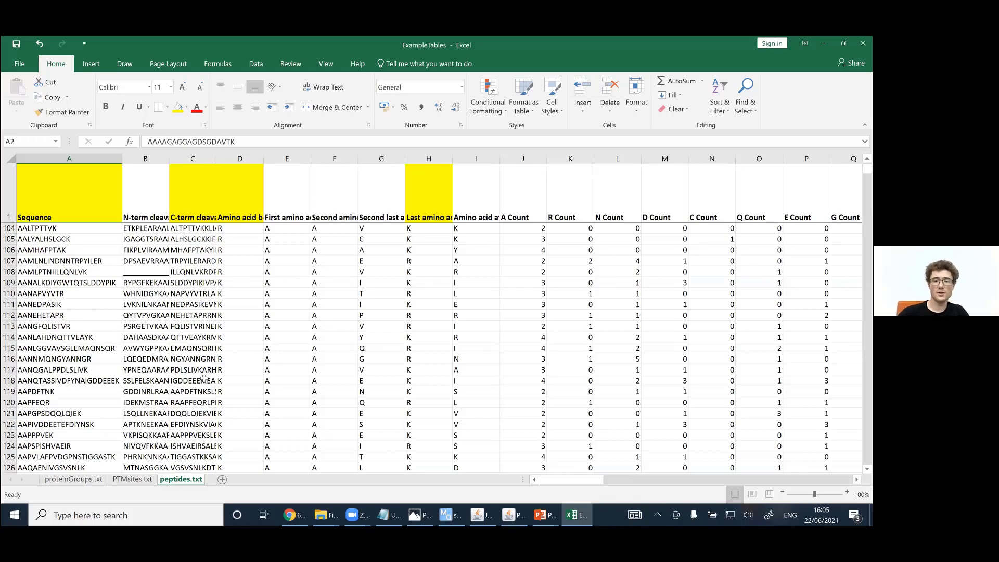
{"action": "scroll", "coordinate": [192, 381], "scroll_direction": "up", "scroll_amount": 20}
{"action": "scroll", "coordinate": [240, 269], "scroll_direction": "up", "scroll_amount": 12}
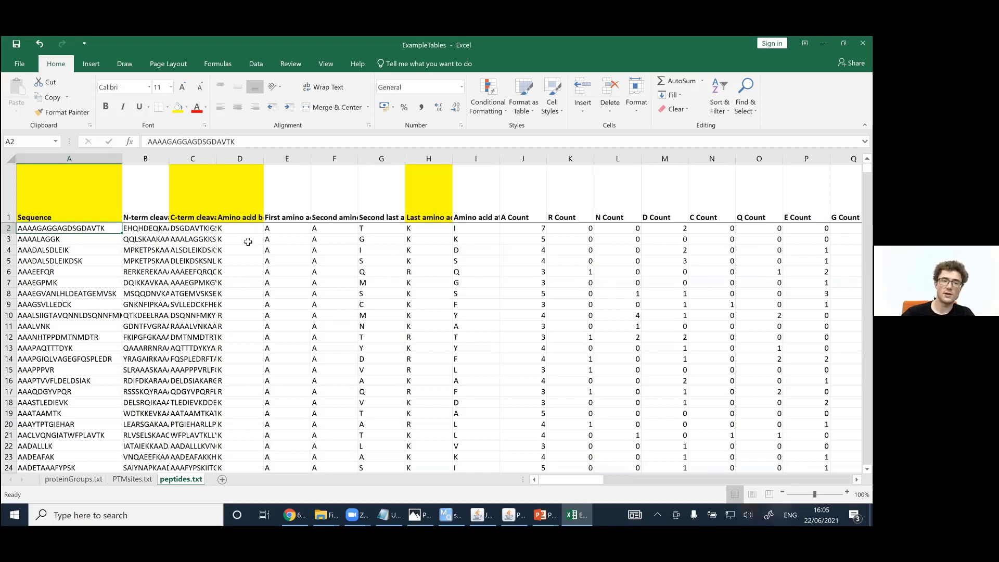
{"action": "left_click", "coordinate": [246, 219]}
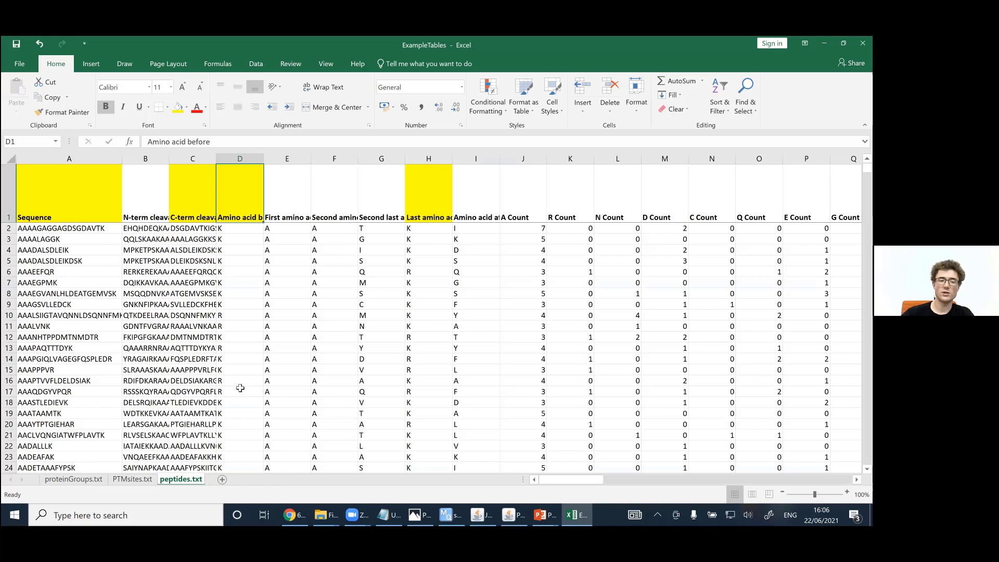
{"action": "left_click_drag", "start_coordinate": [240, 239], "coordinate": [240, 424]}
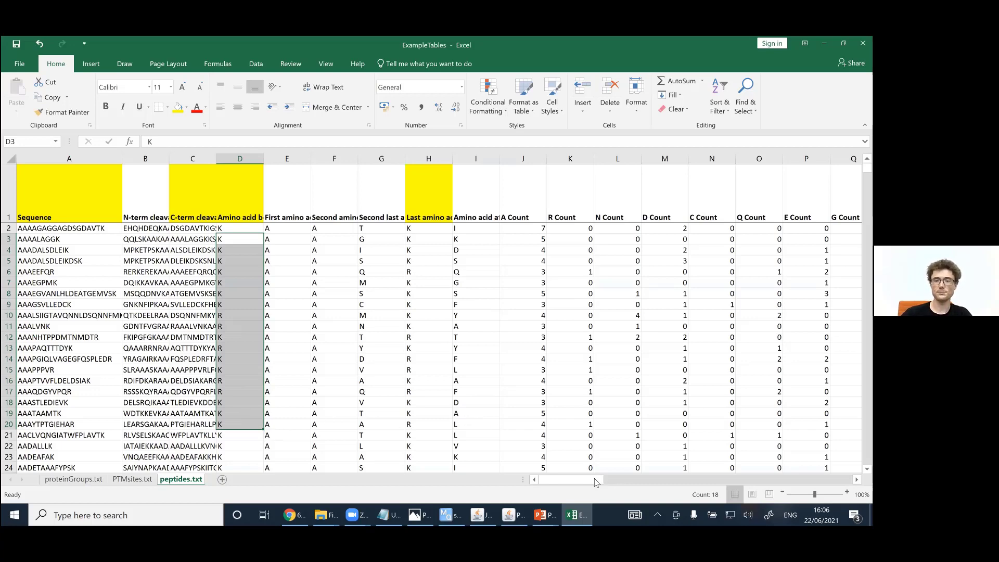
- Examine the Proteins column past the amino acid counts by selecting AH2 and highlighting the entries AH2:AH5
{"action": "scroll", "coordinate": [670, 431], "scroll_direction": "right", "scroll_amount": 4}
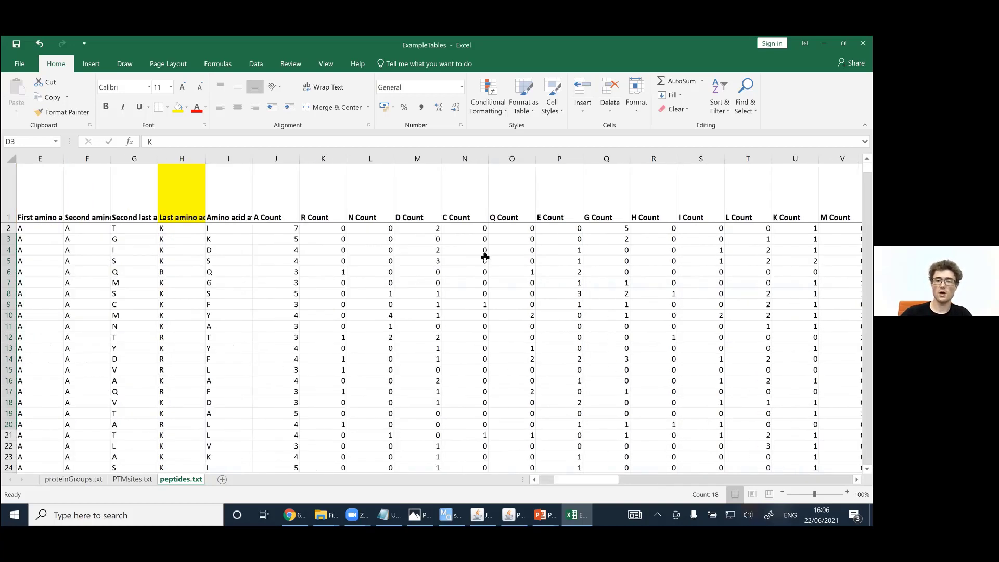
{"action": "left_click_drag", "start_coordinate": [591, 482], "coordinate": [656, 483]}
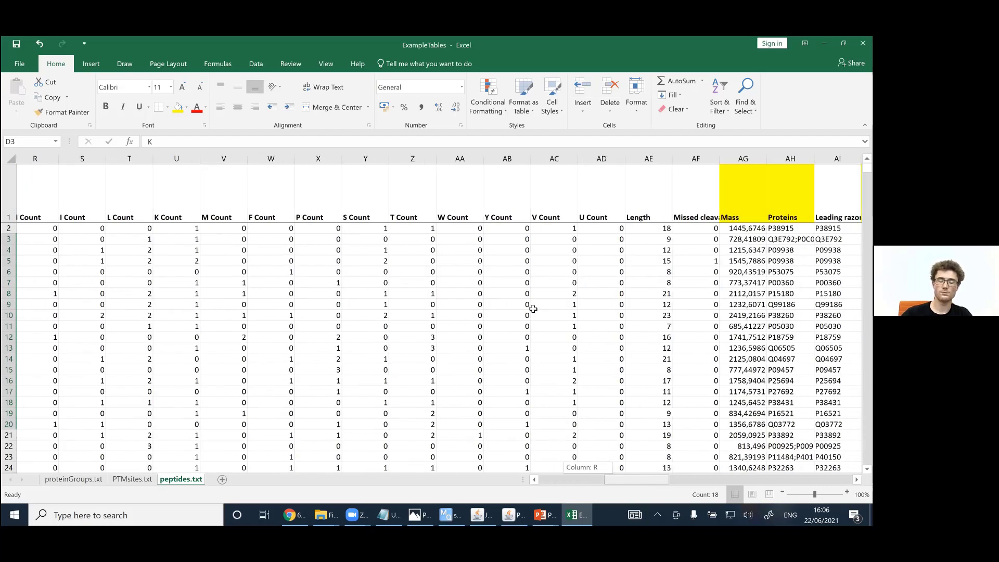
{"action": "left_click_drag", "start_coordinate": [533, 309], "coordinate": [656, 447]}
{"action": "scroll", "coordinate": [508, 240], "scroll_direction": "right", "scroll_amount": 4}
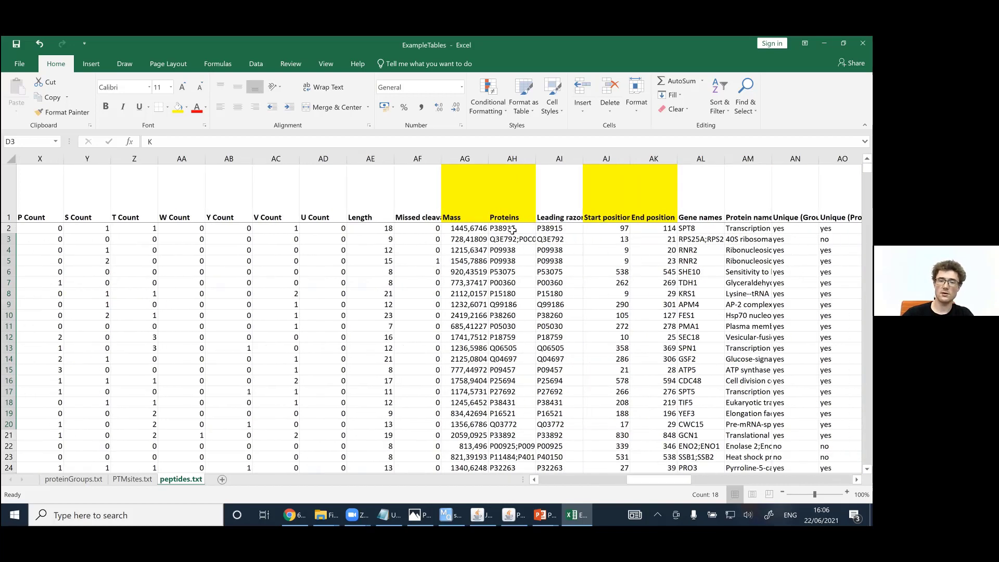
{"action": "left_click", "coordinate": [513, 228]}
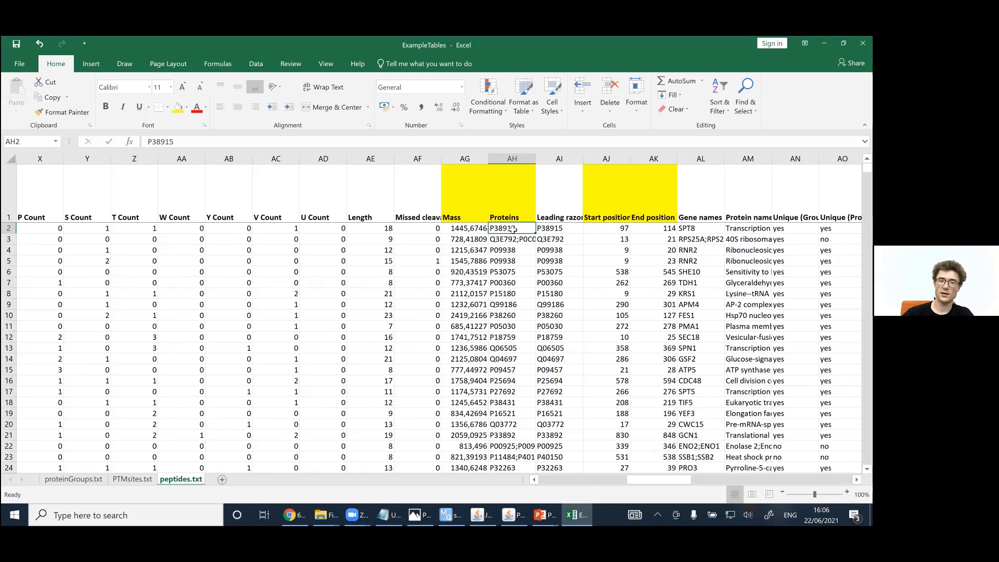
{"action": "left_click_drag", "start_coordinate": [511, 258], "coordinate": [513, 228]}
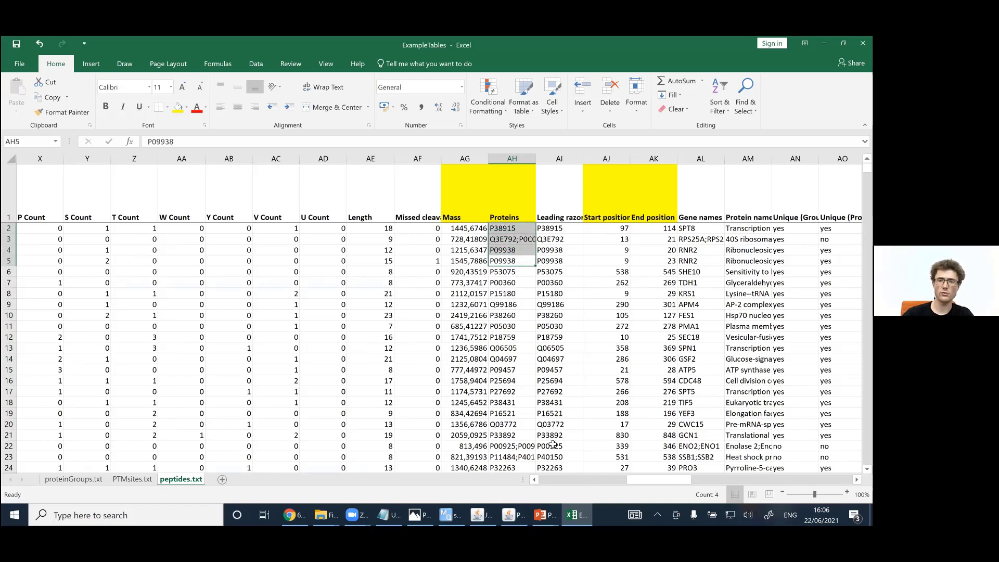
- Highlight the first peptide's Start position and End position values in AJ2:AK2
{"action": "left_click_drag", "start_coordinate": [674, 483], "coordinate": [595, 338]}
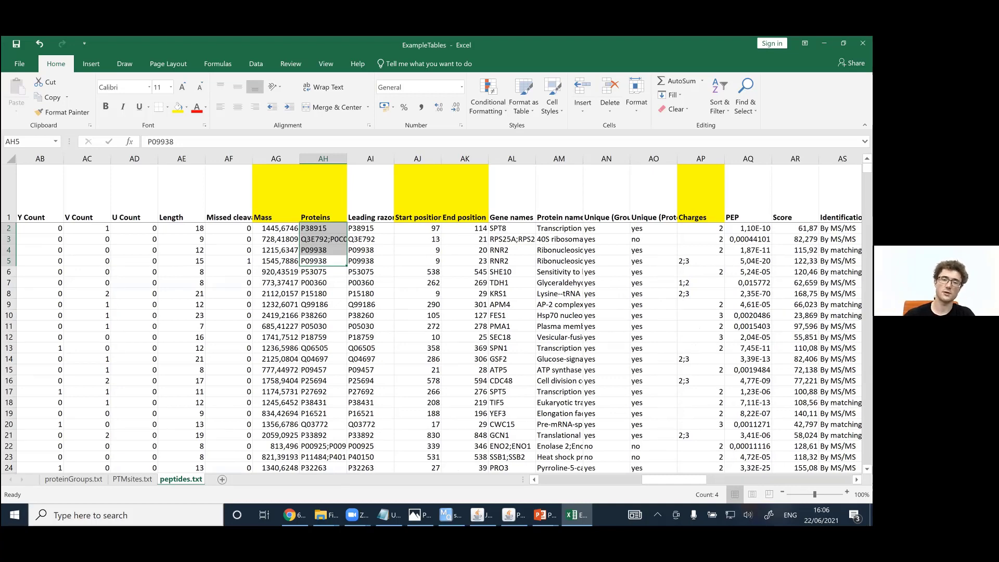
{"action": "left_click", "coordinate": [417, 227]}
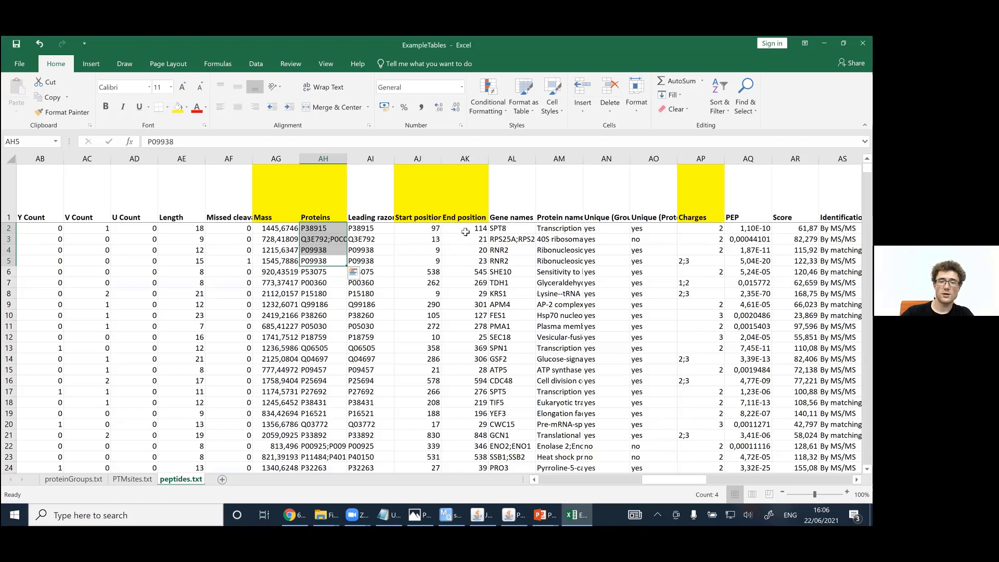
{"action": "left_click", "coordinate": [445, 229]}
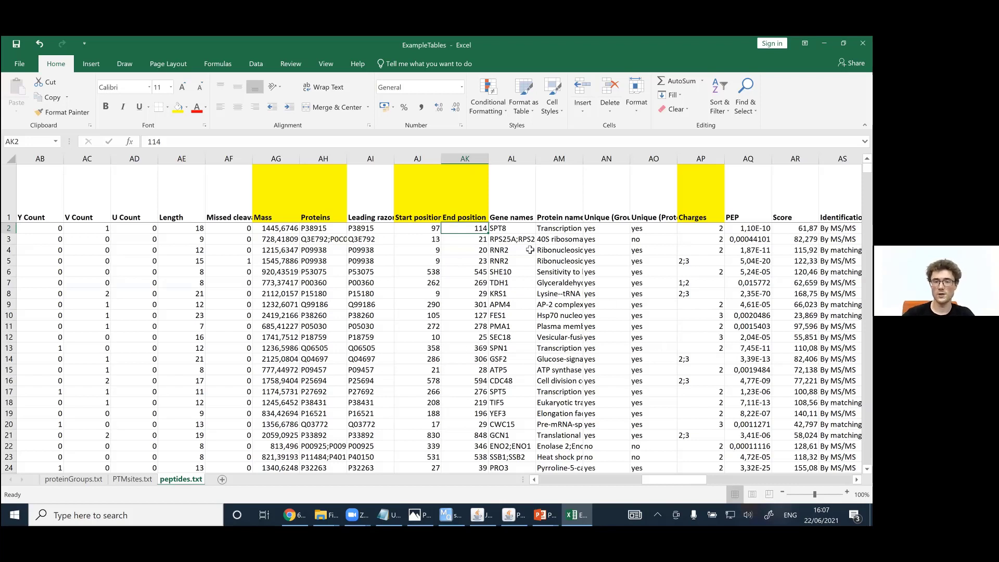
{"action": "key", "text": "Left"}
{"action": "key", "text": "shift+Right"}
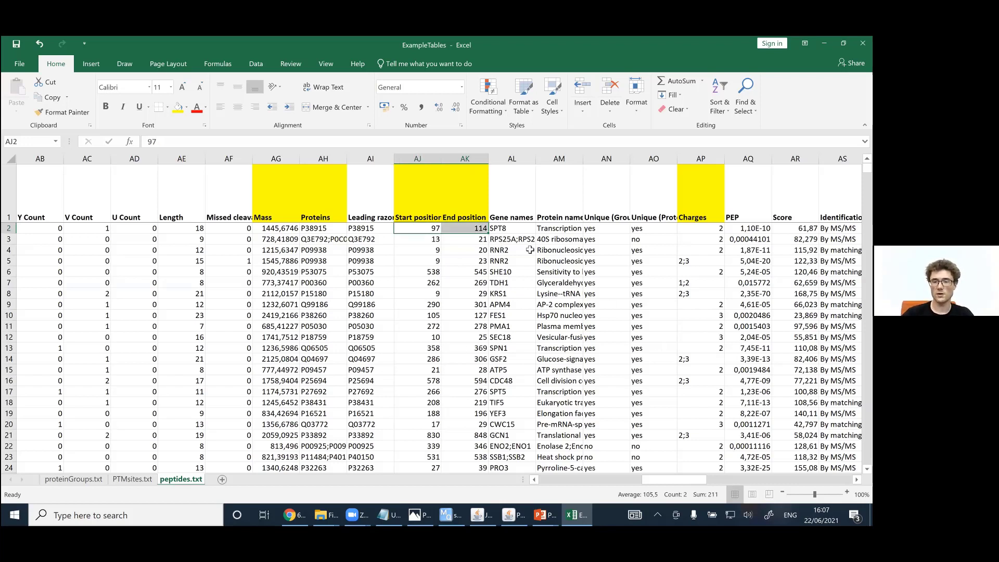
- Inspect the first peptide's entry in the Charges column, AP2
{"action": "key", "text": "Right"}
{"action": "key", "text": "Right"}
{"action": "key", "text": "Right"}
{"action": "key", "text": "Right"}
{"action": "key", "text": "Right"}
{"action": "key", "text": "Right"}
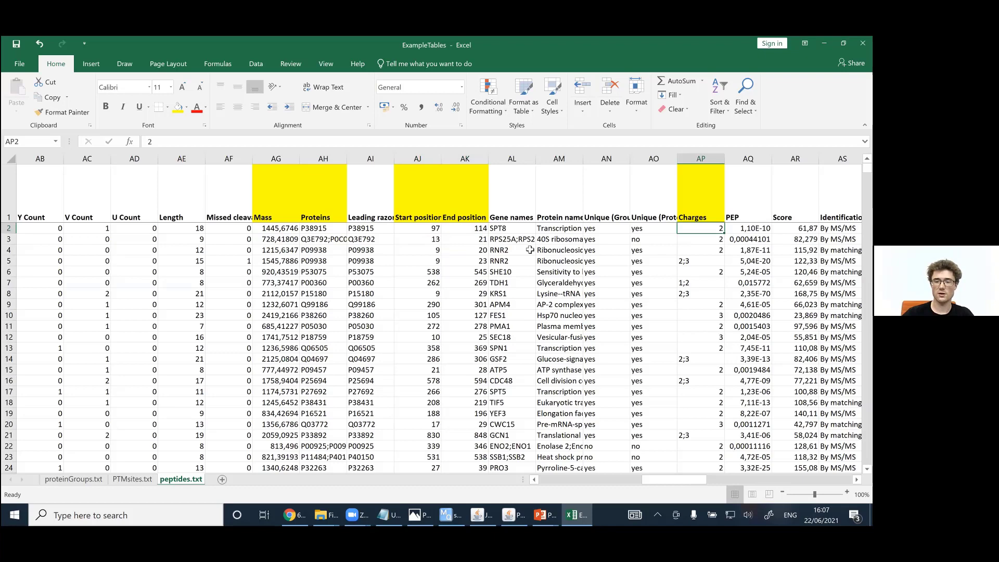
- Examine the peptide ID columns by highlighting ids BW2:BW17 and selecting the first peptide's protein group ID in BX2
{"action": "scroll", "coordinate": [529, 250], "scroll_direction": "right", "scroll_amount": 2}
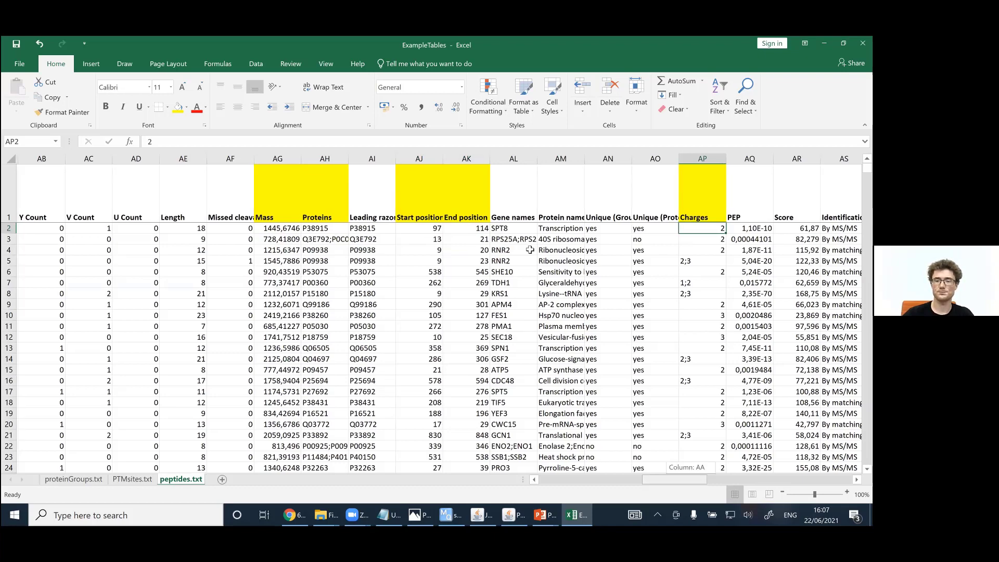
{"action": "scroll", "coordinate": [530, 250], "scroll_direction": "right", "scroll_amount": 6}
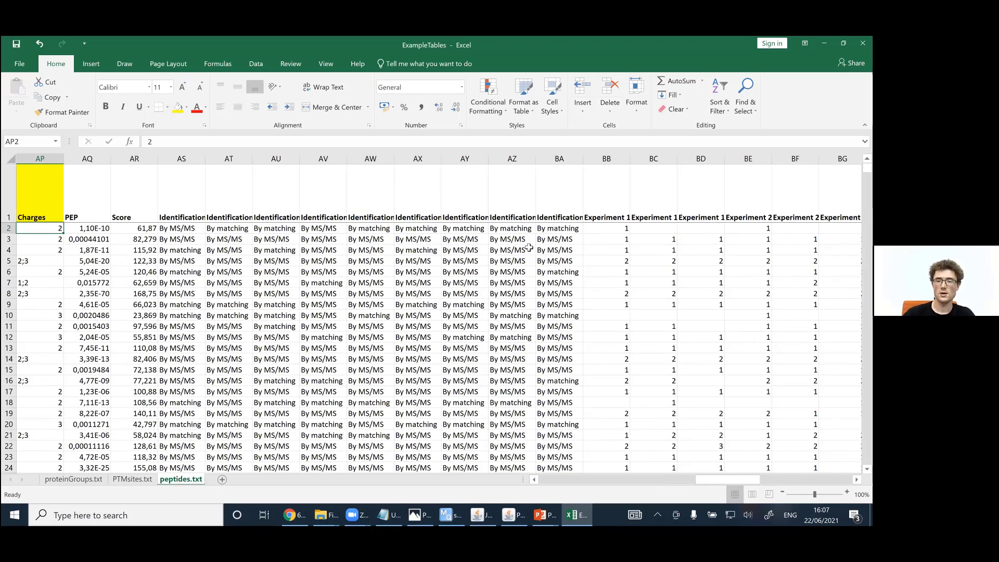
{"action": "scroll", "coordinate": [528, 247], "scroll_direction": "right", "scroll_amount": 1}
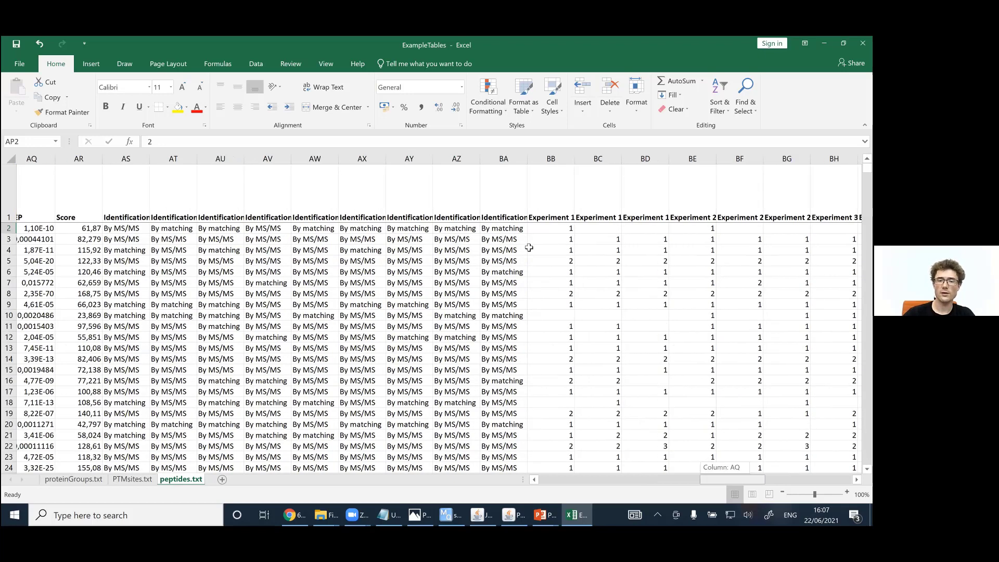
{"action": "scroll", "coordinate": [528, 247], "scroll_direction": "right", "scroll_amount": 12}
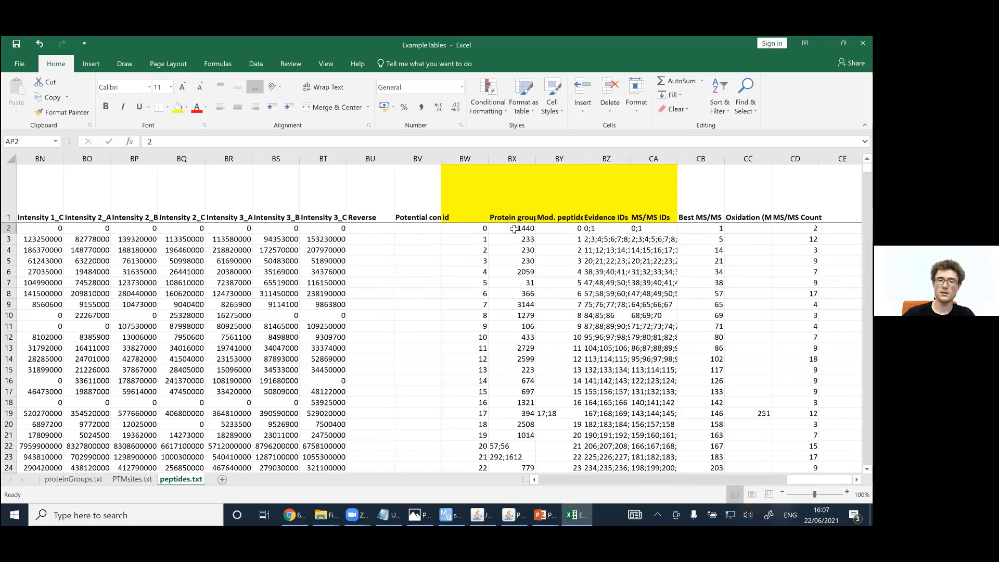
{"action": "left_click_drag", "start_coordinate": [468, 227], "coordinate": [468, 391]}
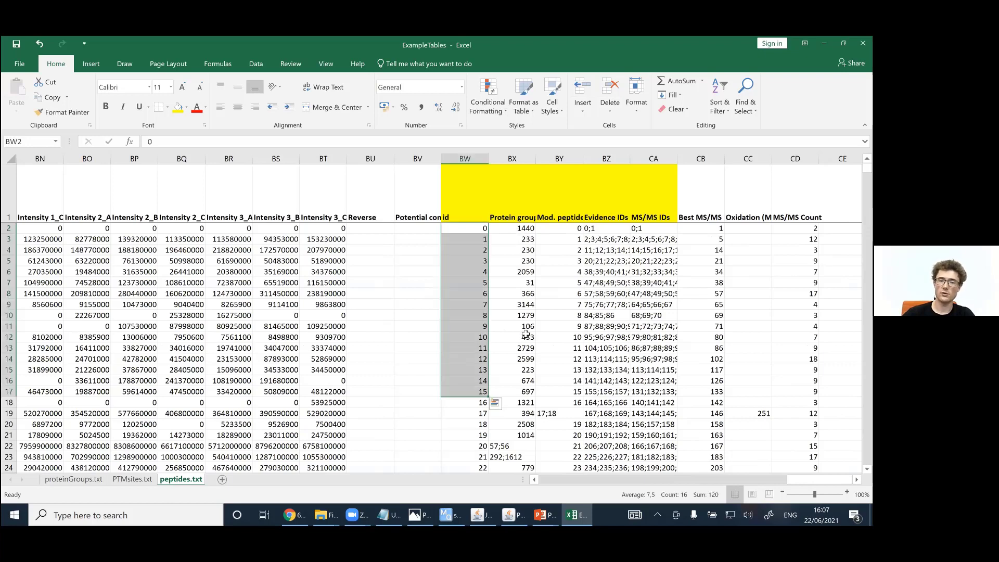
{"action": "left_click", "coordinate": [507, 231]}
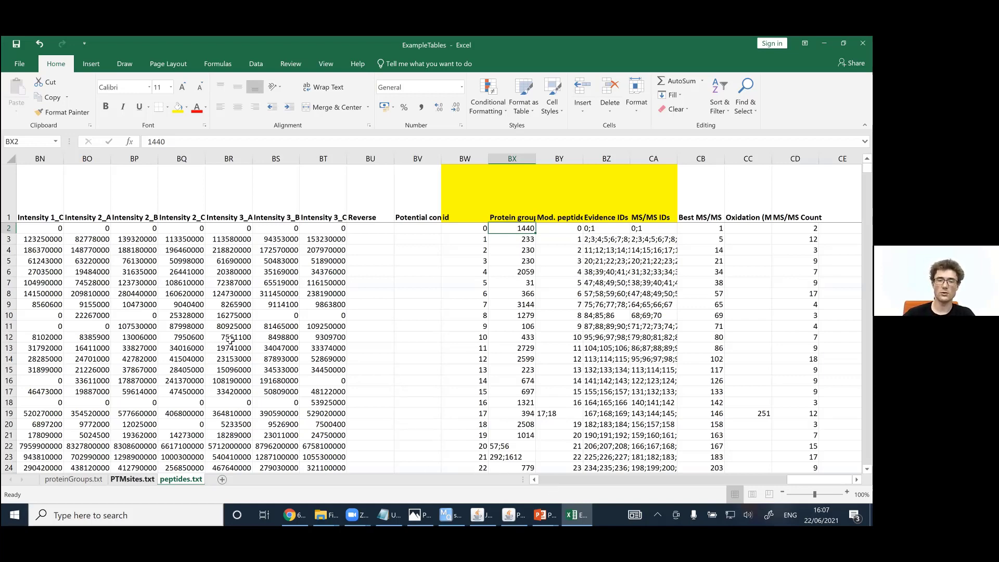
- Open the PTMsites.txt sheet, select the first Proteins entry in A2, and widen column A to show its protein IDs
{"action": "key", "text": "ctrl+Page_Up"}
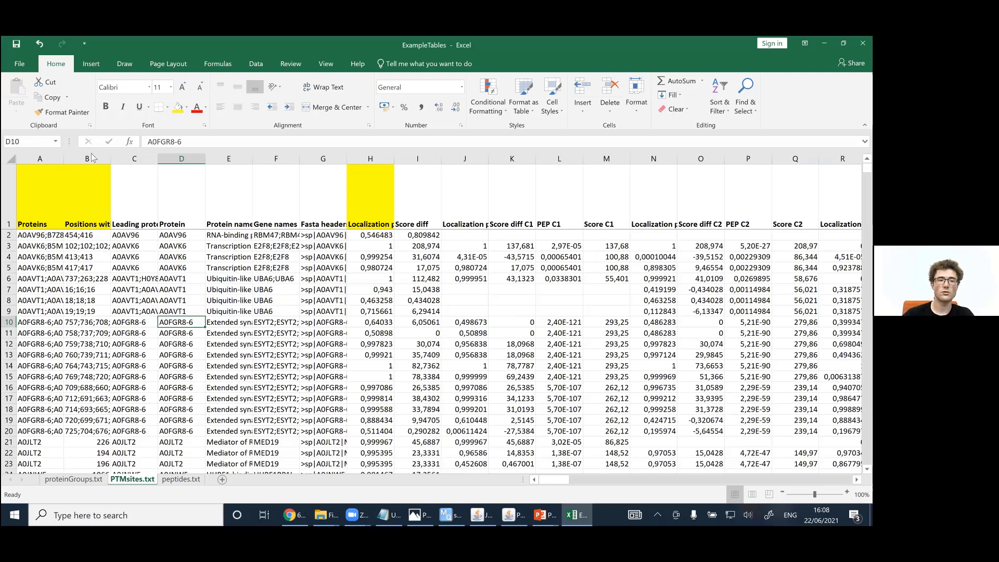
{"action": "left_click", "coordinate": [41, 235]}
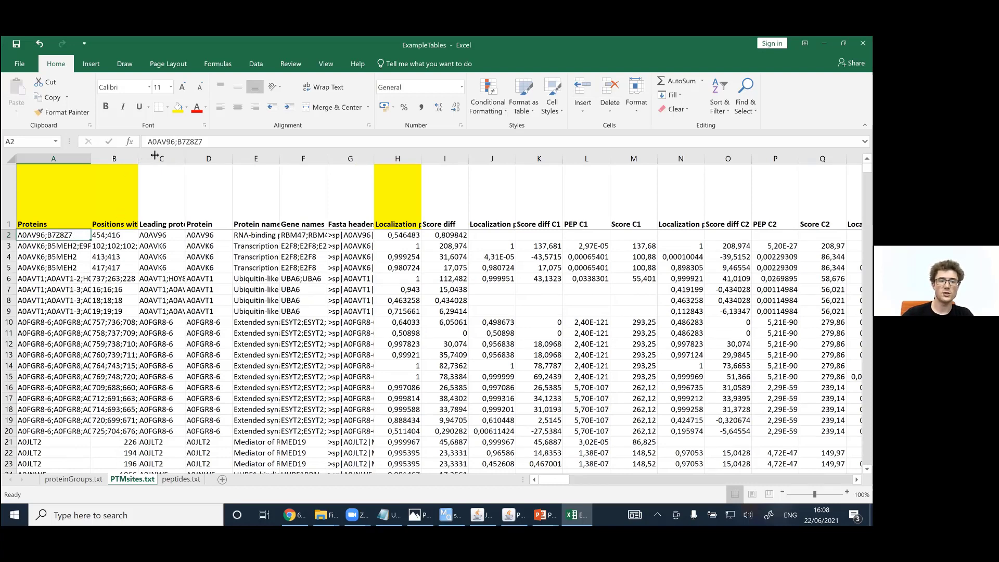
- Select the first Positions within proteins entry in B2 and autofit column B to its contents
{"action": "left_click", "coordinate": [124, 237]}
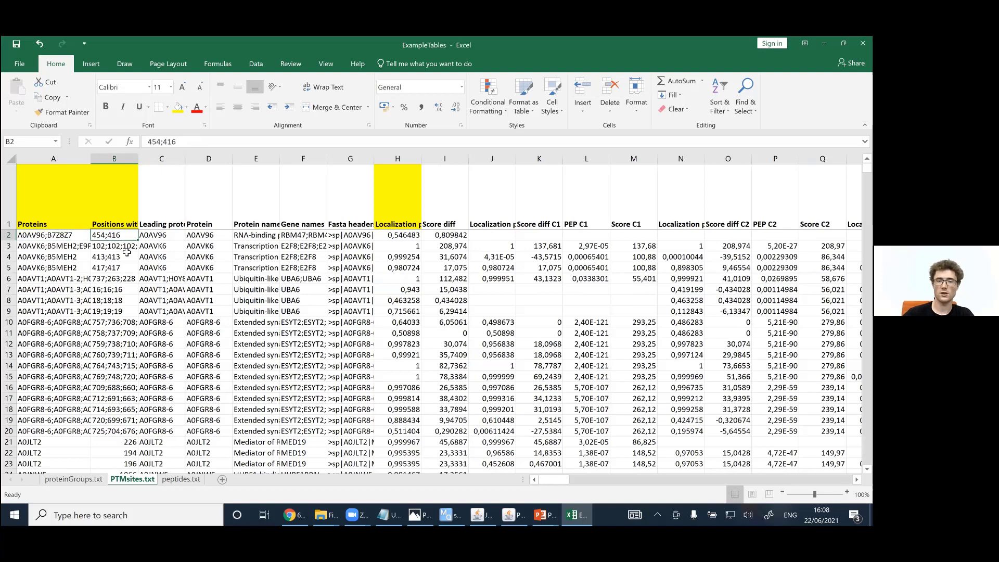
{"action": "key", "text": "alt+h"}
{"action": "key", "text": "o"}
{"action": "key", "text": "i"}
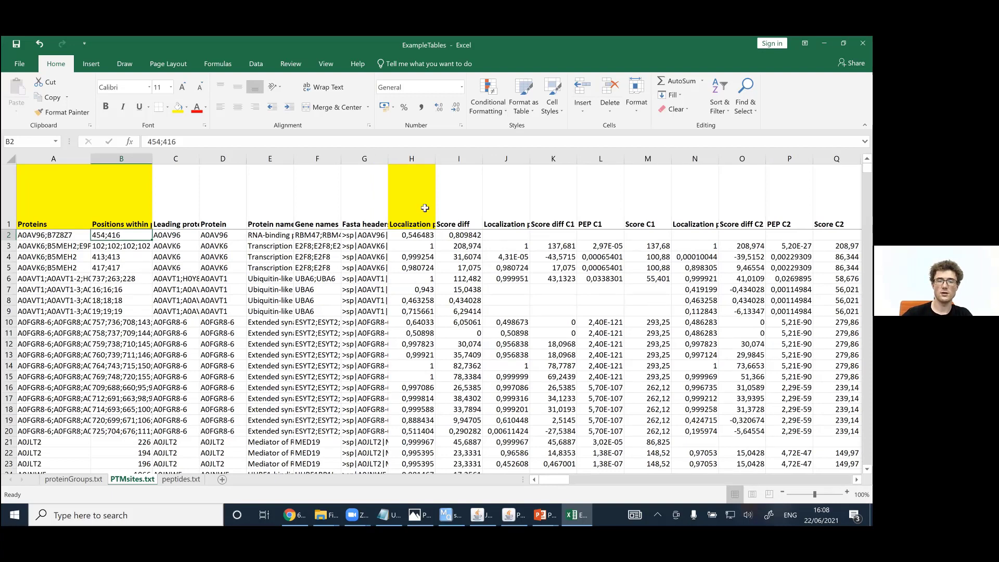
- Examine the highlighted Localization prob column, selecting its first value in H2, its header in H1, and the value in H3
{"action": "key", "text": "Right"}
{"action": "key", "text": "Right"}
{"action": "key", "text": "Right"}
{"action": "key", "text": "Right"}
{"action": "key", "text": "Right"}
{"action": "key", "text": "Right"}
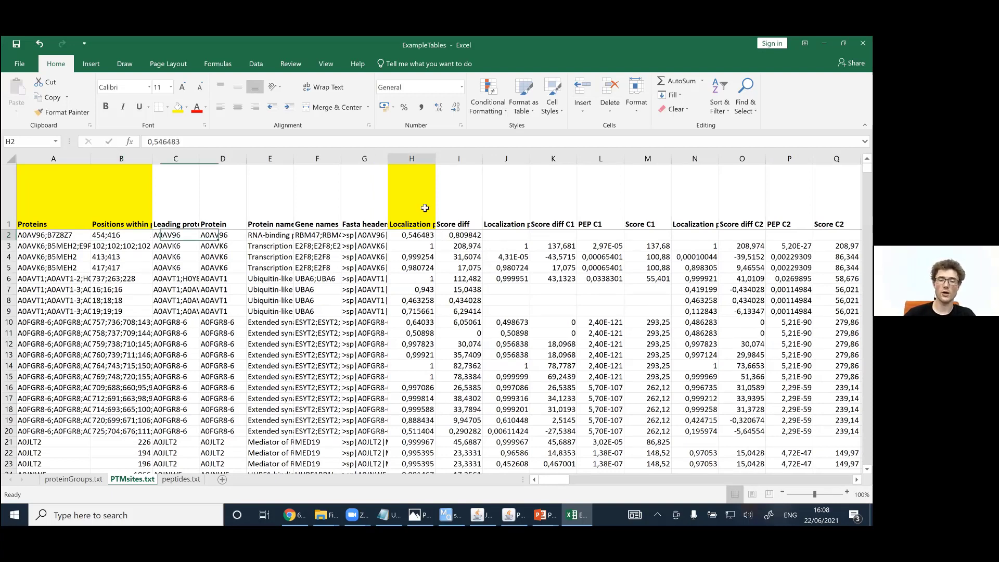
{"action": "left_click", "coordinate": [424, 208]}
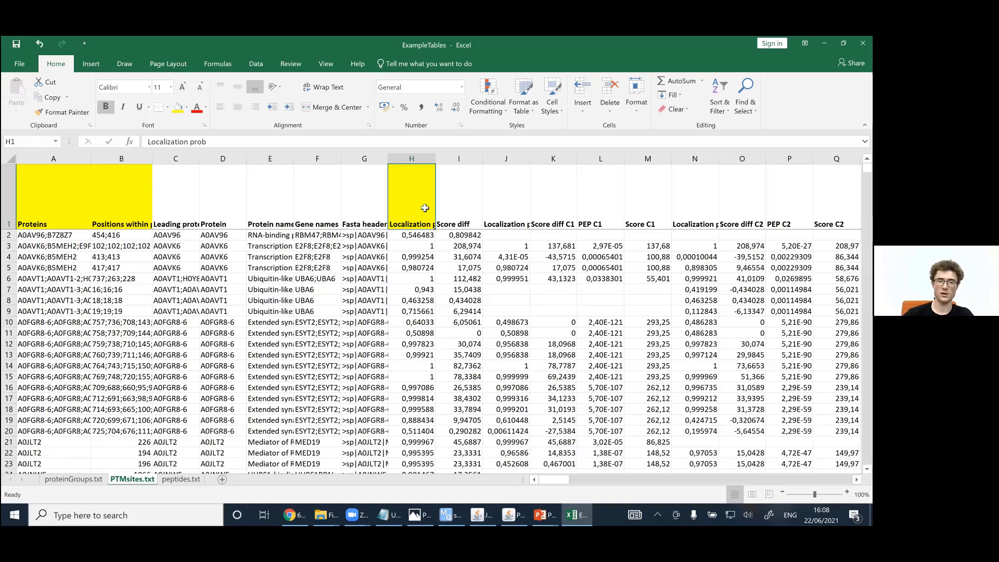
{"action": "left_click", "coordinate": [419, 248]}
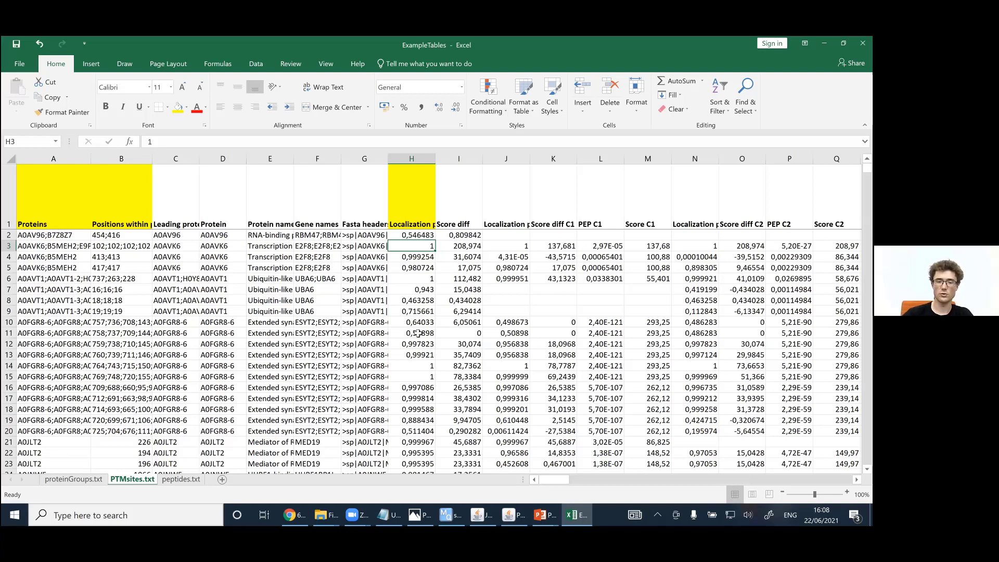
- Select the Localization prob value in H11 and compare it with the probabilities further down column H
{"action": "left_click", "coordinate": [419, 331]}
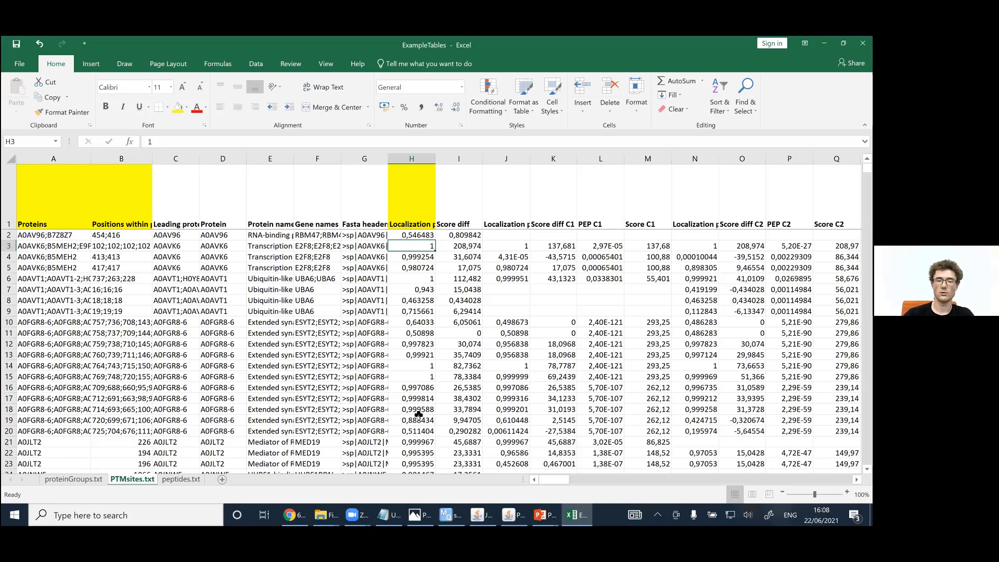
{"action": "scroll", "coordinate": [417, 413], "scroll_direction": "down", "scroll_amount": 10}
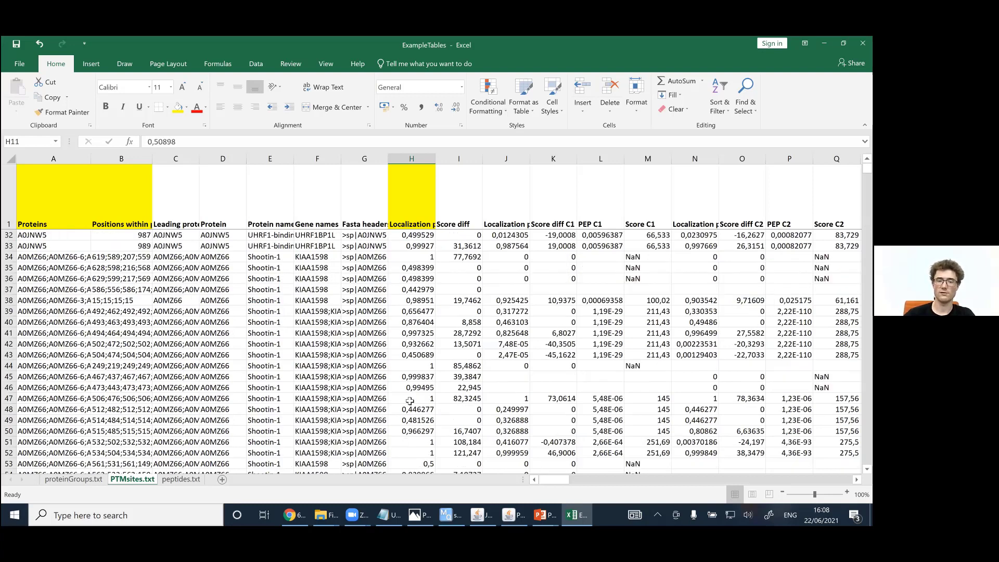
{"action": "scroll", "coordinate": [410, 401], "scroll_direction": "down", "scroll_amount": 4}
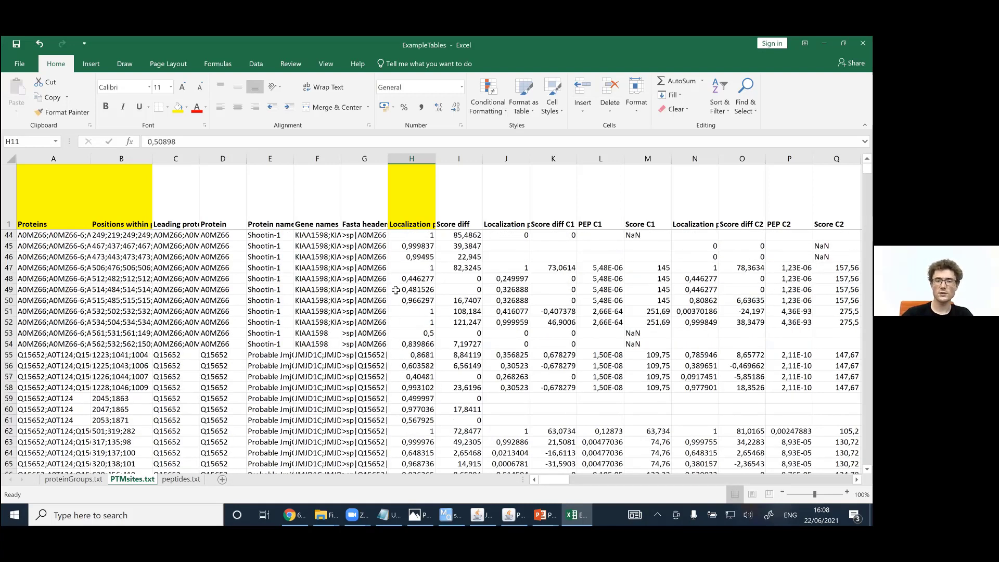
{"action": "scroll", "coordinate": [407, 407], "scroll_direction": "up", "scroll_amount": 3}
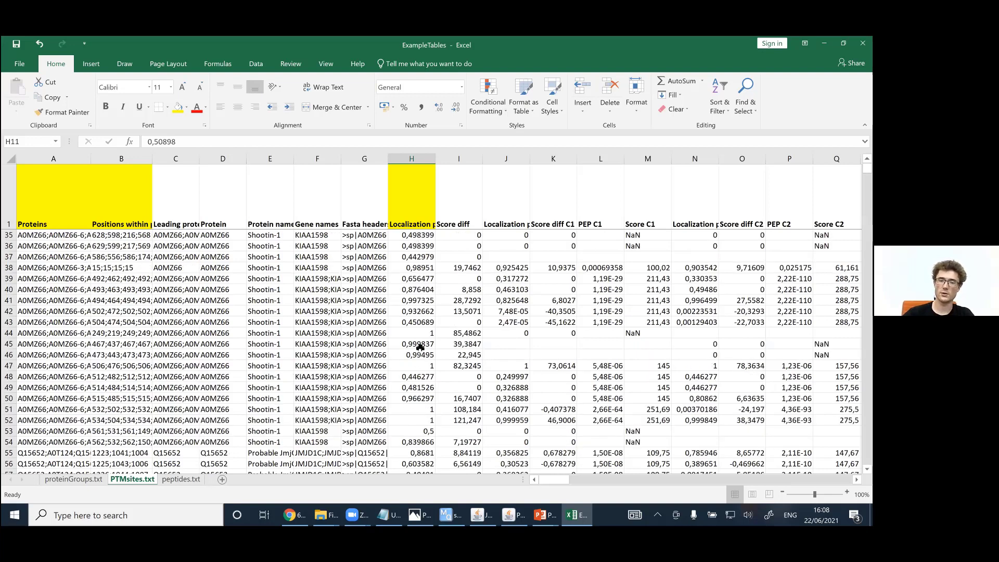
{"action": "scroll", "coordinate": [411, 330], "scroll_direction": "up", "scroll_amount": 11}
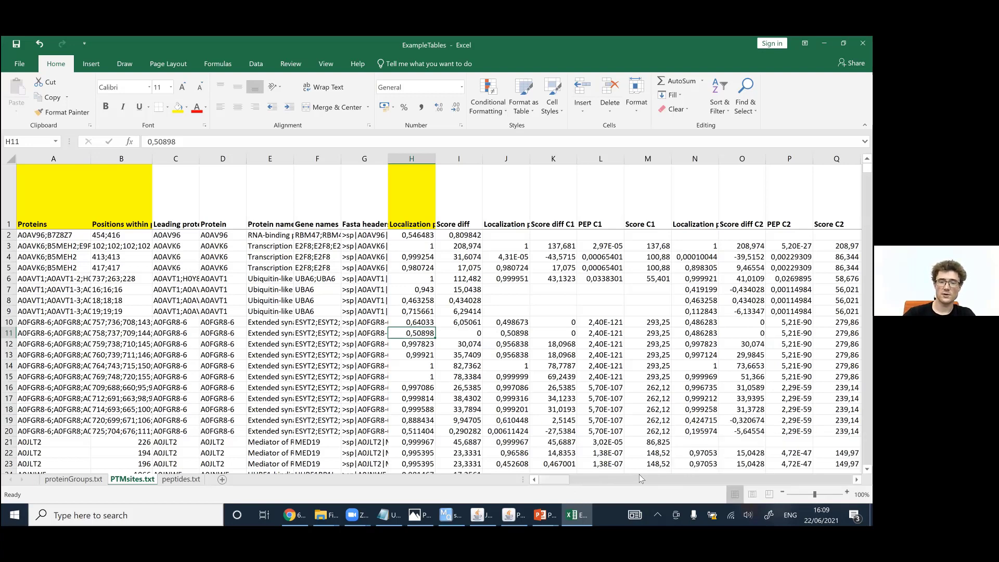
- Open the first entry of the highlighted Phospho (STY) column, BW2, and select its whole peptide sequence
{"action": "scroll", "coordinate": [639, 473], "scroll_direction": "right", "scroll_amount": 4}
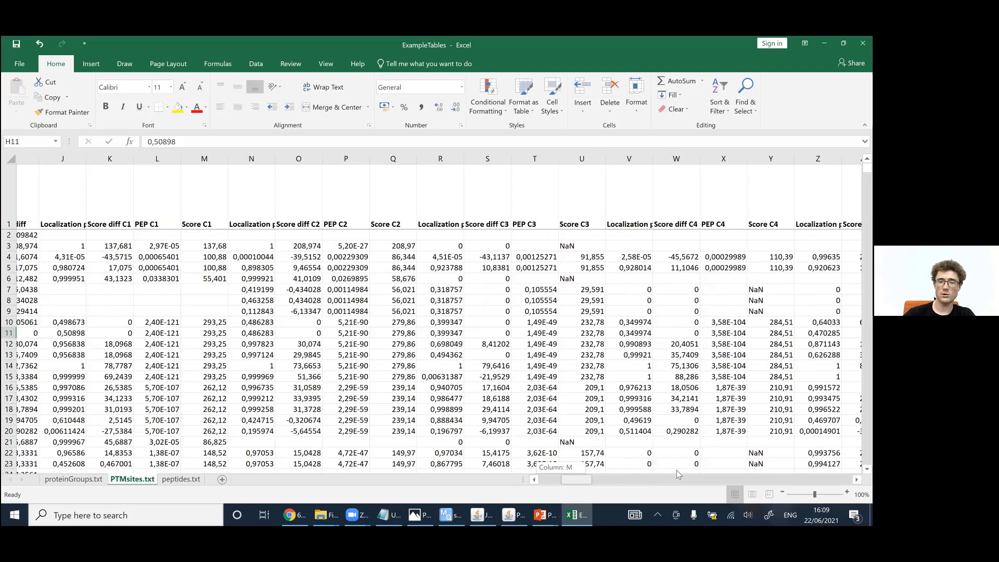
{"action": "scroll", "coordinate": [680, 469], "scroll_direction": "right", "scroll_amount": 6}
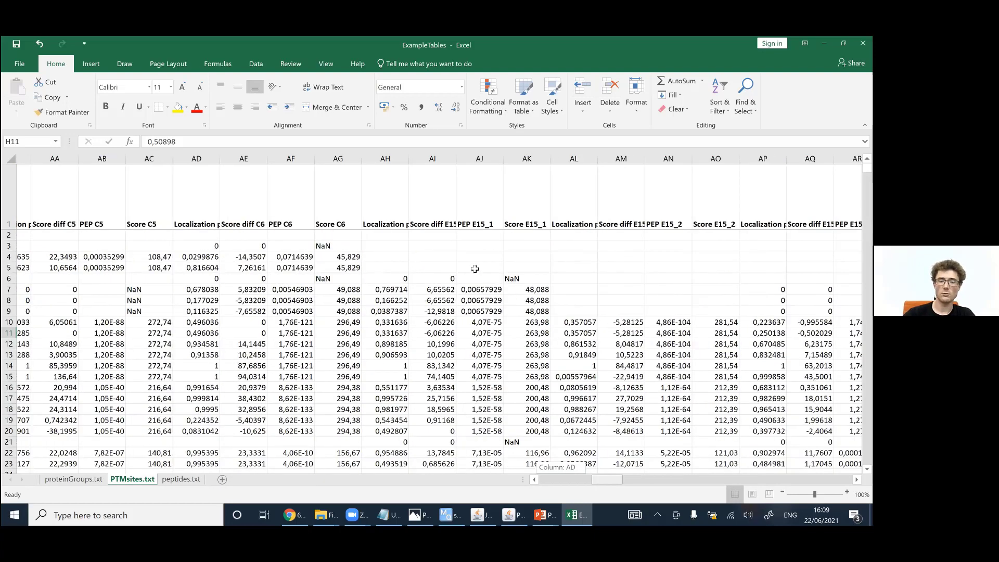
{"action": "scroll", "coordinate": [420, 238], "scroll_direction": "right", "scroll_amount": 10}
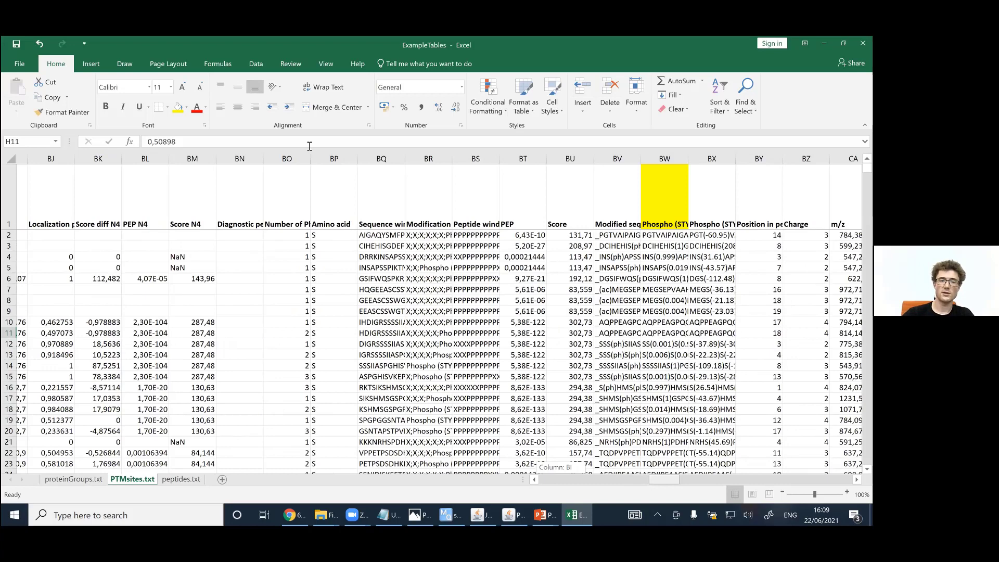
{"action": "scroll", "coordinate": [287, 142], "scroll_direction": "right", "scroll_amount": 3}
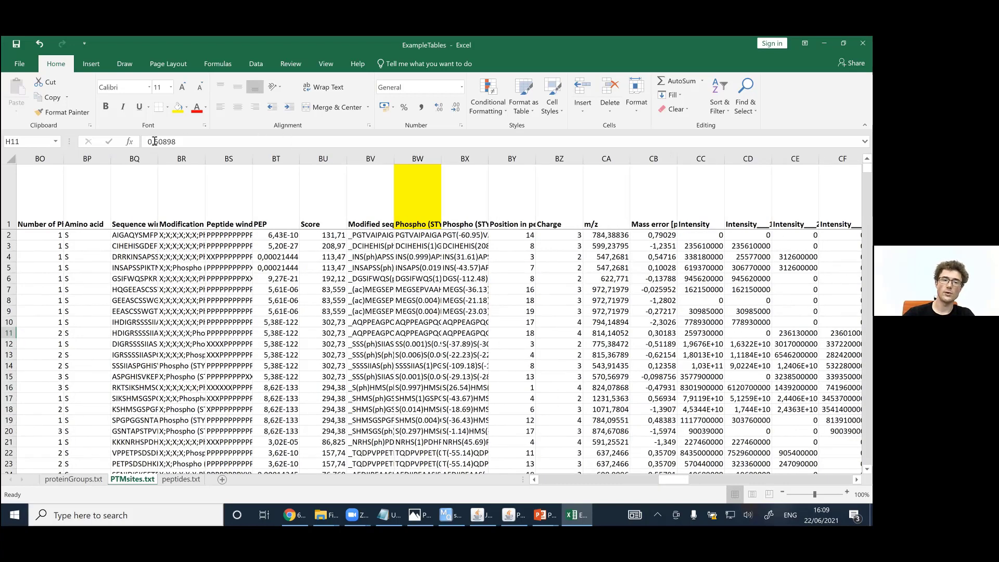
{"action": "left_click", "coordinate": [417, 235]}
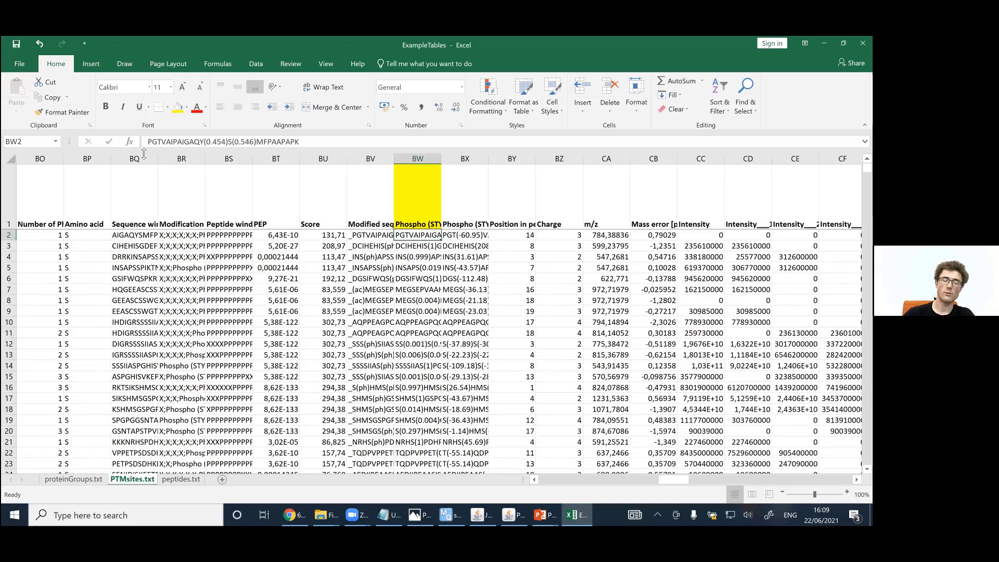
{"action": "key", "text": "F2"}
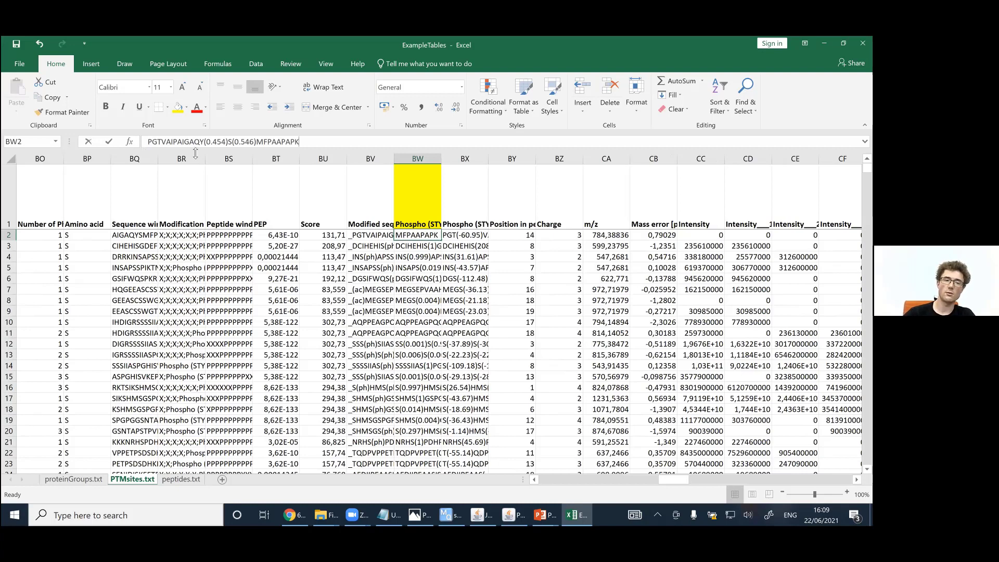
{"action": "triple_click", "coordinate": [204, 141]}
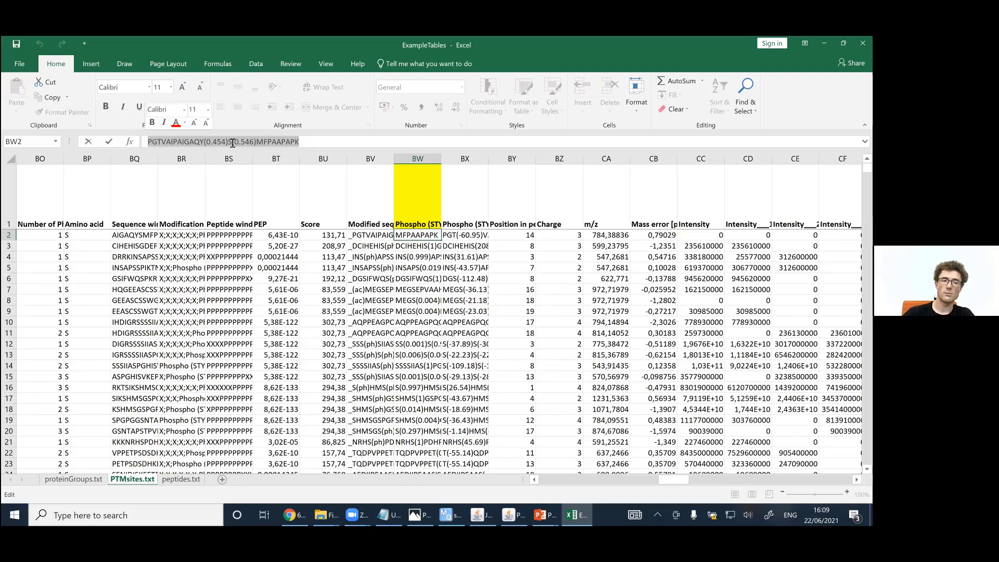
- Highlight the candidate sites Y(0.454) and S(0.546) in turn within BW2's sequence, and leave the cell
{"action": "left_click_drag", "start_coordinate": [227, 142], "coordinate": [200, 141]}
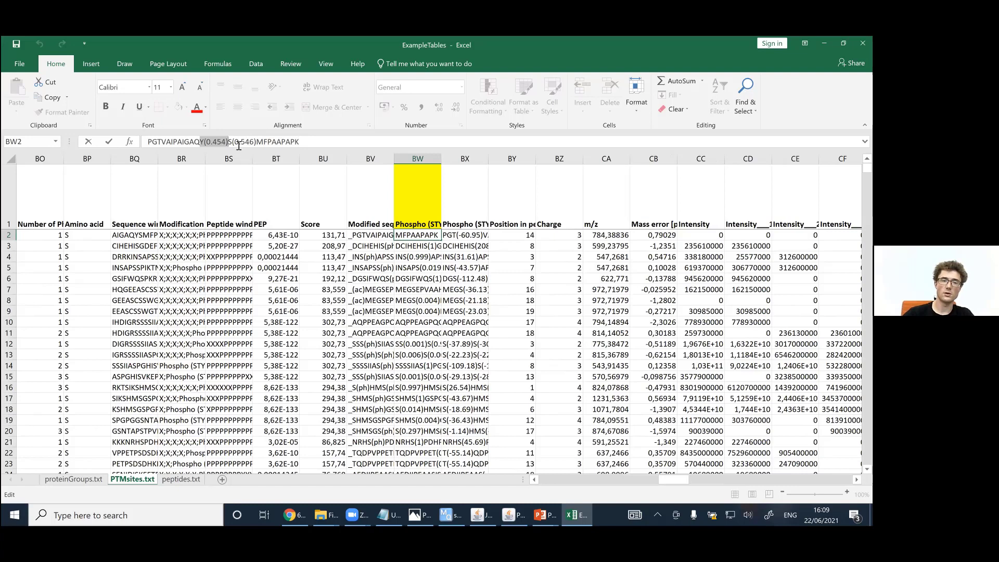
{"action": "left_click", "coordinate": [244, 141]}
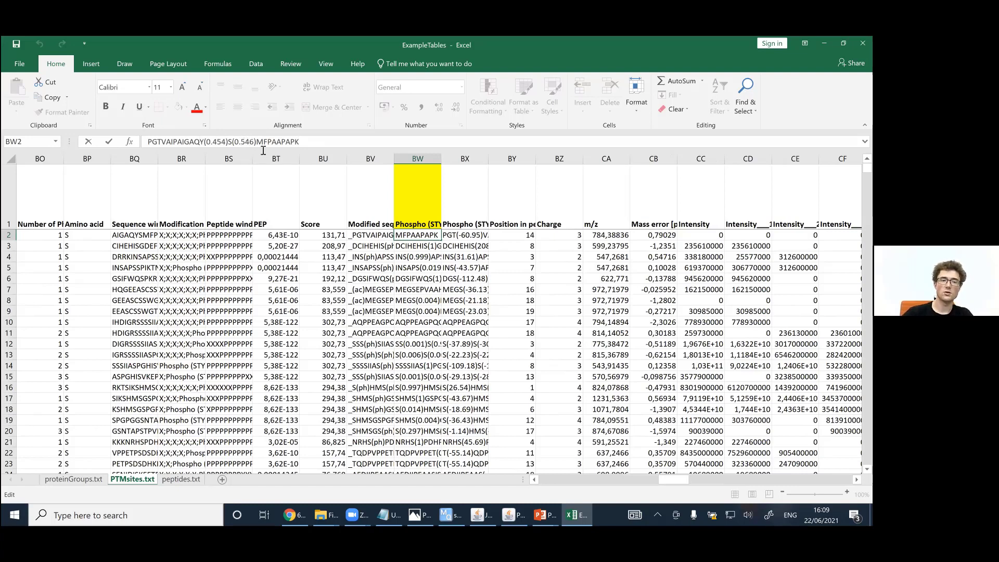
{"action": "double_click", "coordinate": [259, 142]}
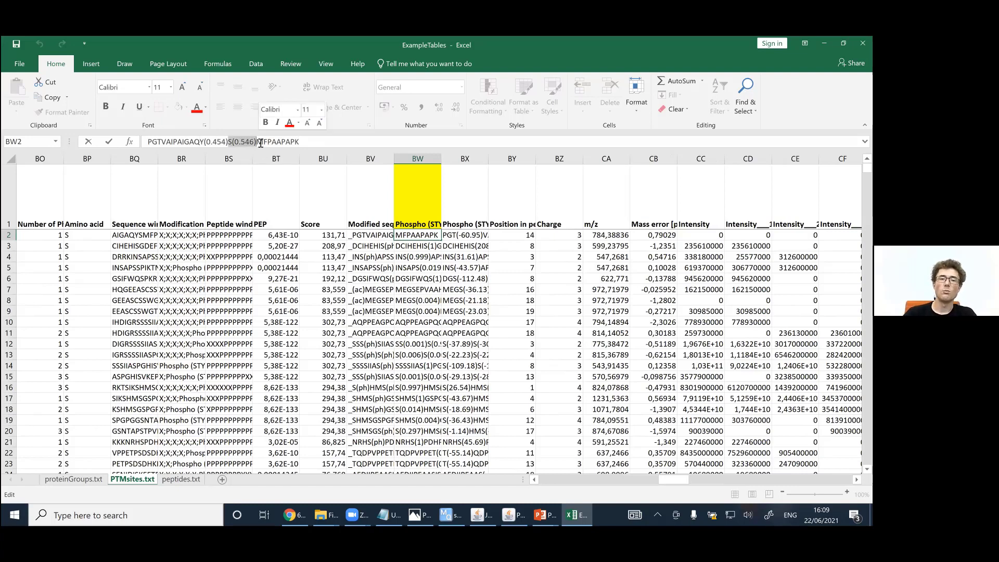
{"action": "left_click", "coordinate": [261, 142]}
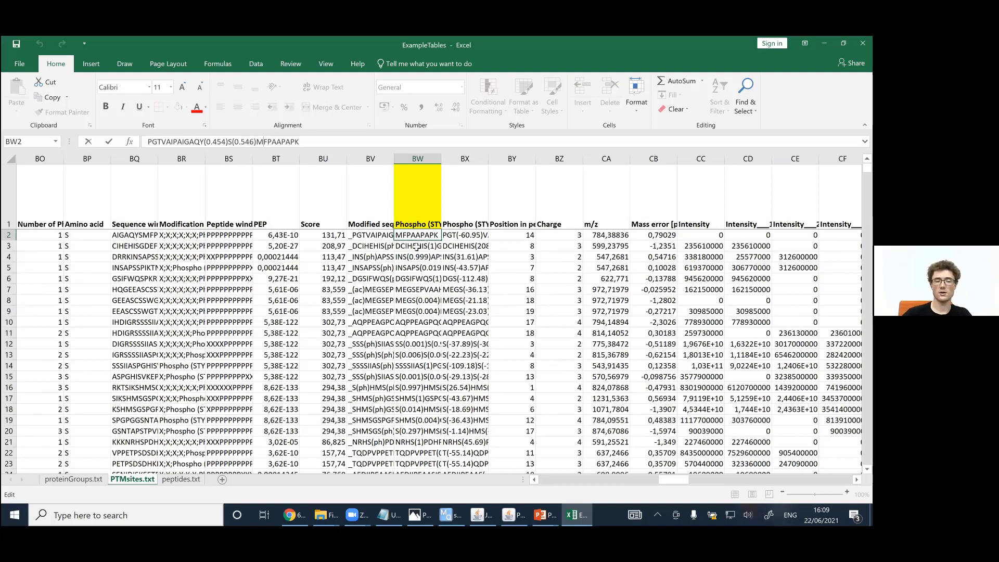
{"action": "key", "text": "Return"}
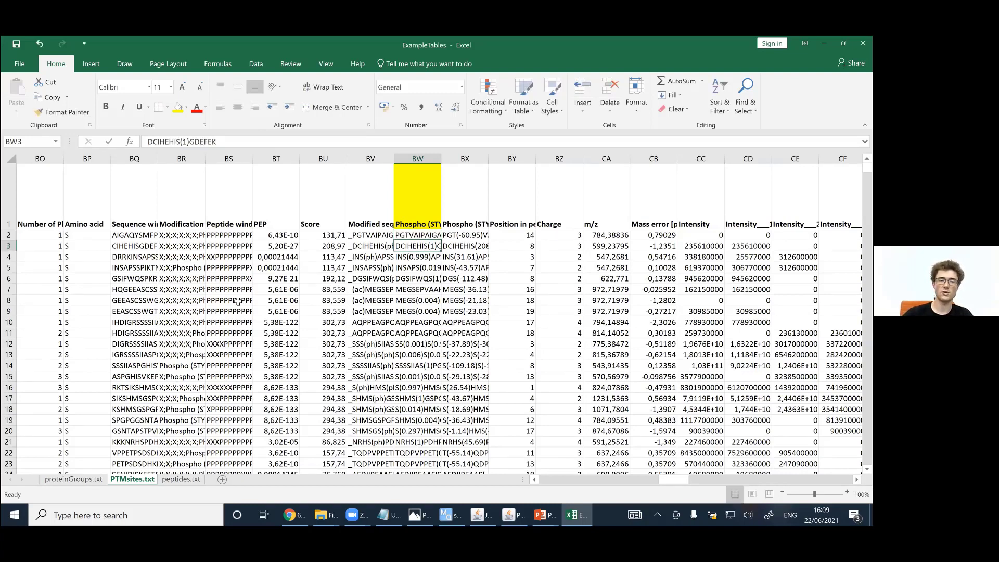
- Highlight the probability (1) in BW3's sequence and look over the intensity and ID columns further along the sheet
{"action": "left_click", "coordinate": [190, 146]}
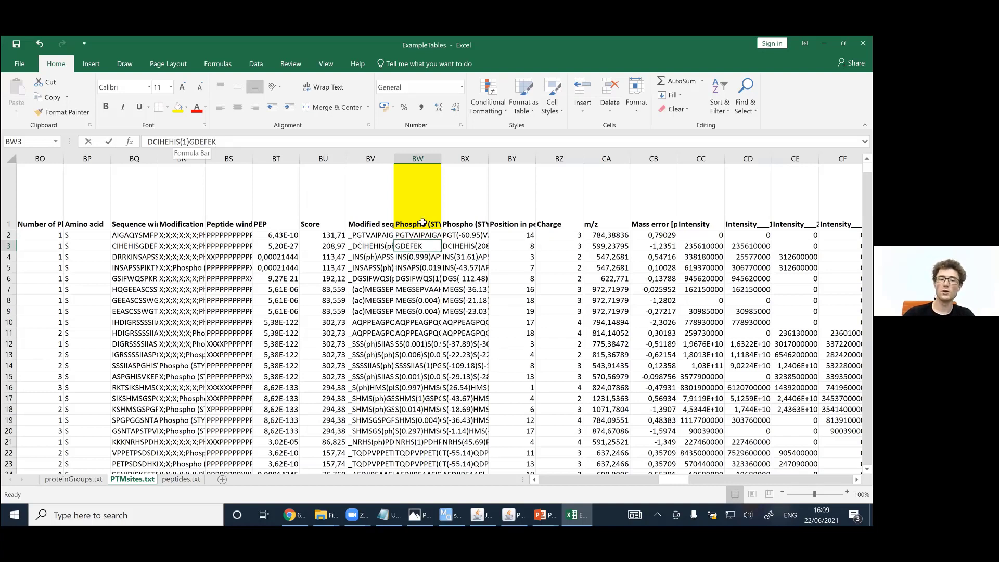
{"action": "key", "text": "shift+Left"}
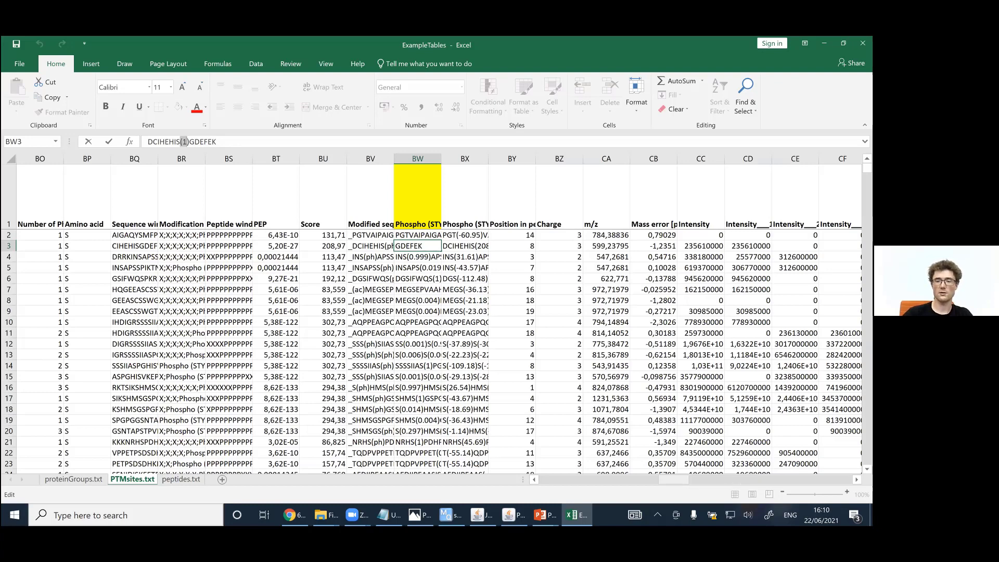
{"action": "scroll", "coordinate": [587, 245], "scroll_direction": "right", "scroll_amount": 3}
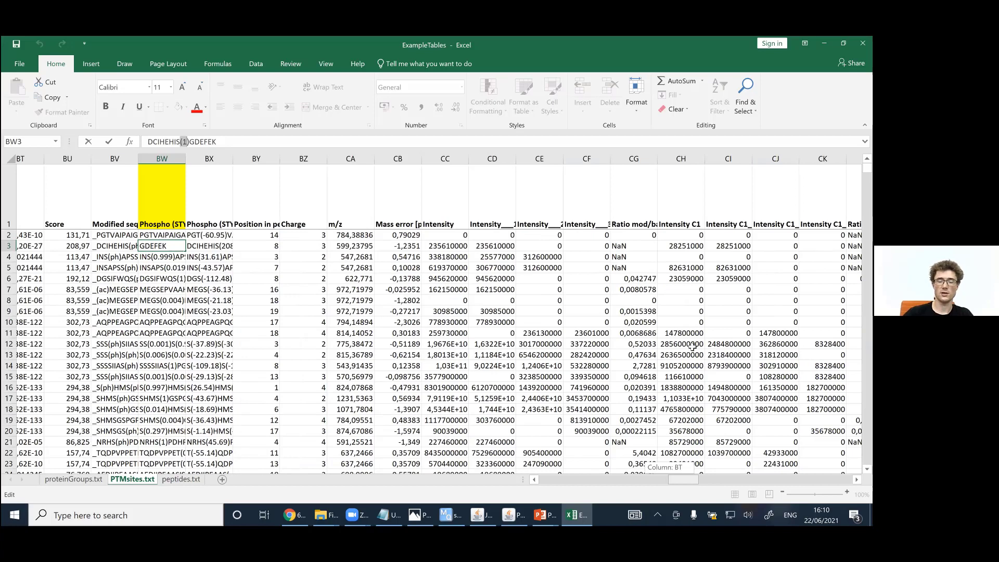
{"action": "scroll", "coordinate": [693, 346], "scroll_direction": "right", "scroll_amount": 15}
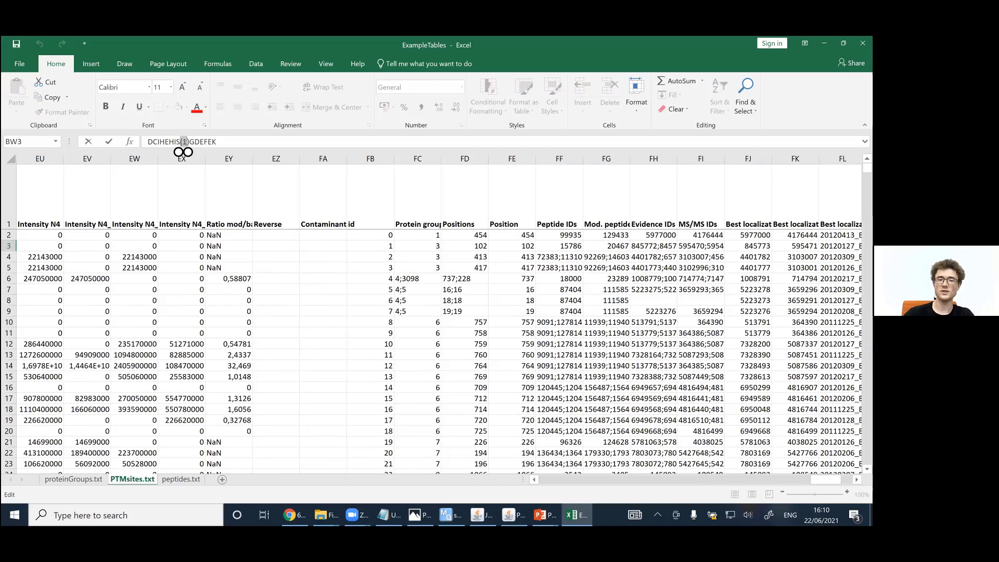
- Switch to the PowerPoint slide show and go back to slide 13, ProteinGroups.txt – identified protein groups
{"action": "key", "text": "alt+Tab"}
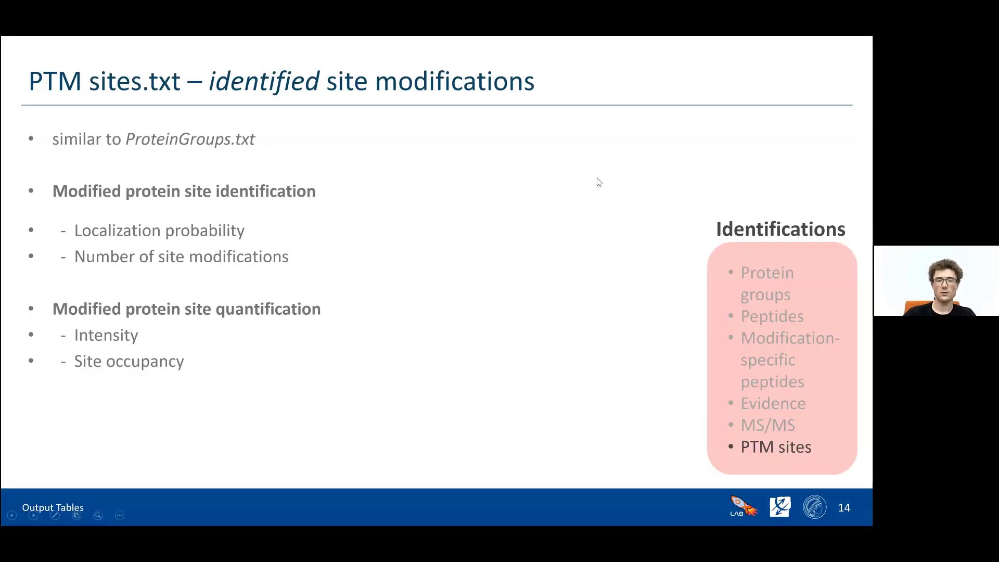
{"action": "key", "text": "Right"}
{"action": "key", "text": "Left"}
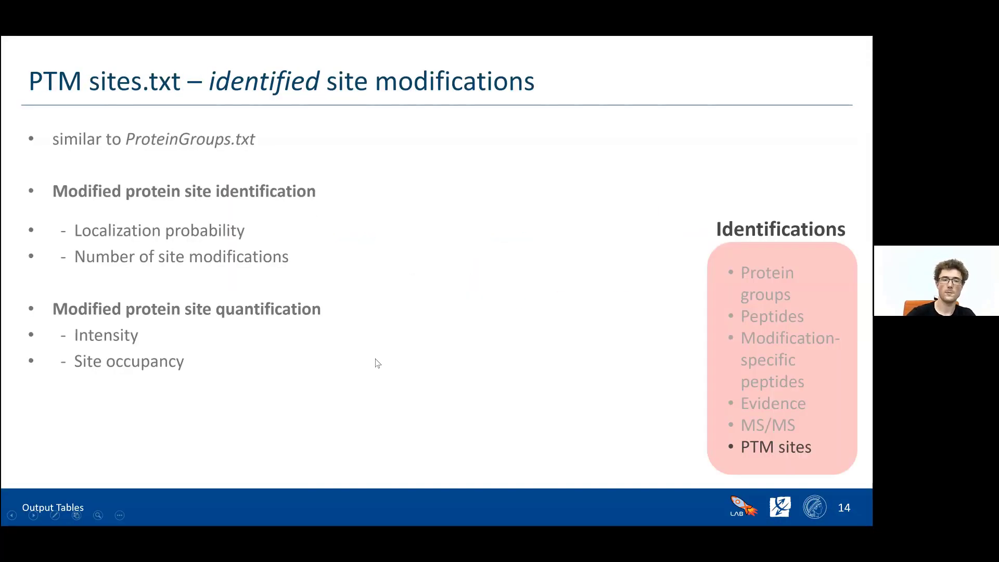
{"action": "key", "text": "Left"}
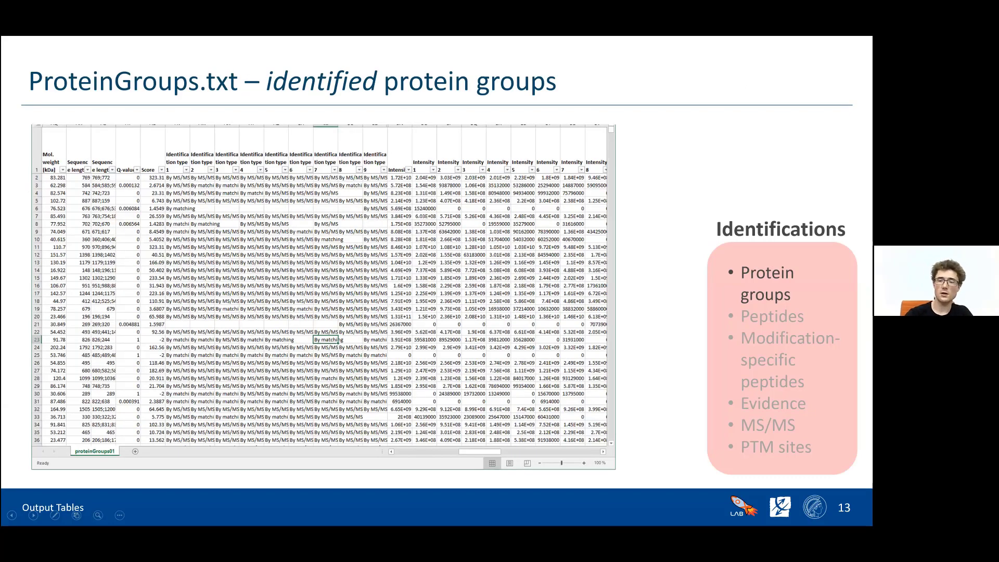